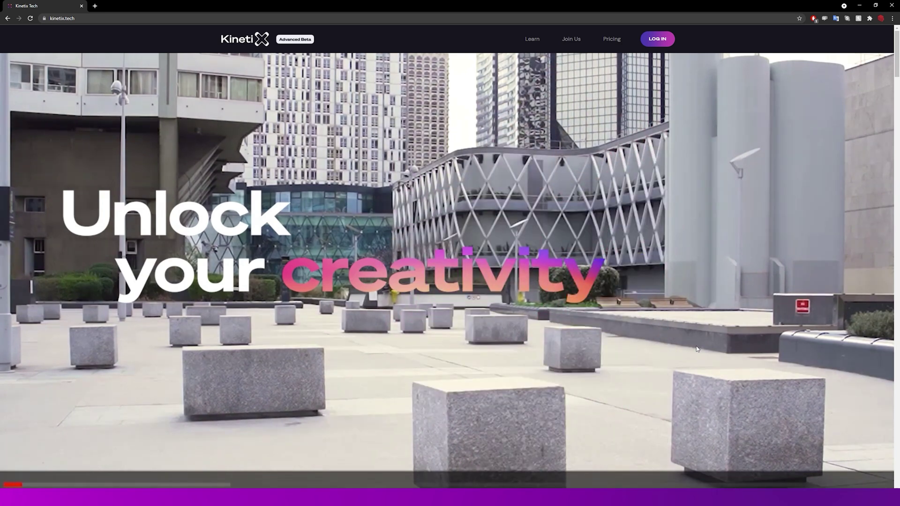
- Look through the Kinetix home page, from the opening banner past features, characters, use cases and integrations to the footer
{"action": "scroll", "coordinate": [698, 371], "scroll_direction": "down", "scroll_amount": 4}
{"action": "scroll", "coordinate": [700, 376], "scroll_direction": "down", "scroll_amount": 8}
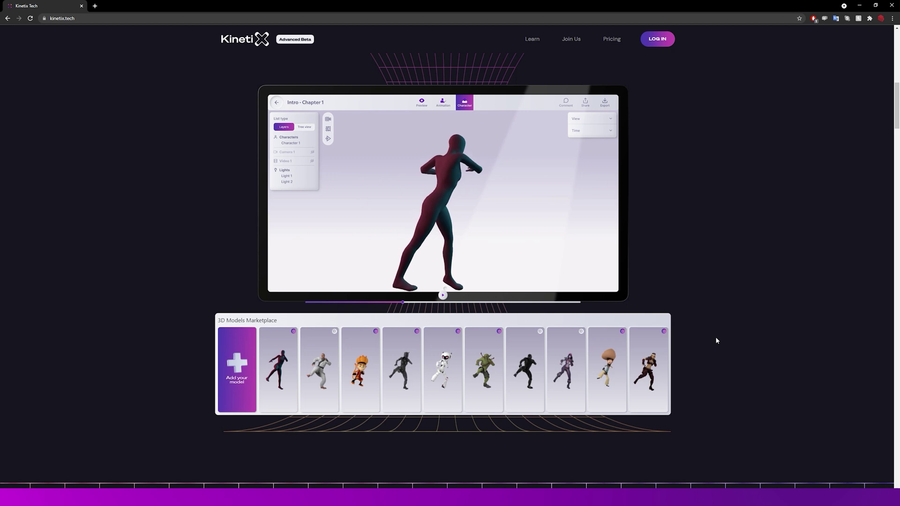
{"action": "scroll", "coordinate": [715, 335], "scroll_direction": "down", "scroll_amount": 5}
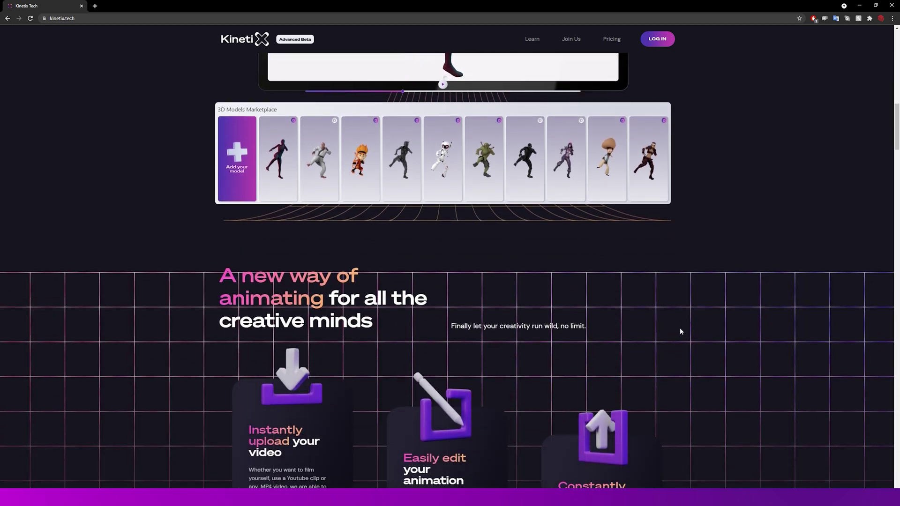
{"action": "scroll", "coordinate": [685, 317], "scroll_direction": "down", "scroll_amount": 5}
{"action": "scroll", "coordinate": [696, 306], "scroll_direction": "down", "scroll_amount": 4}
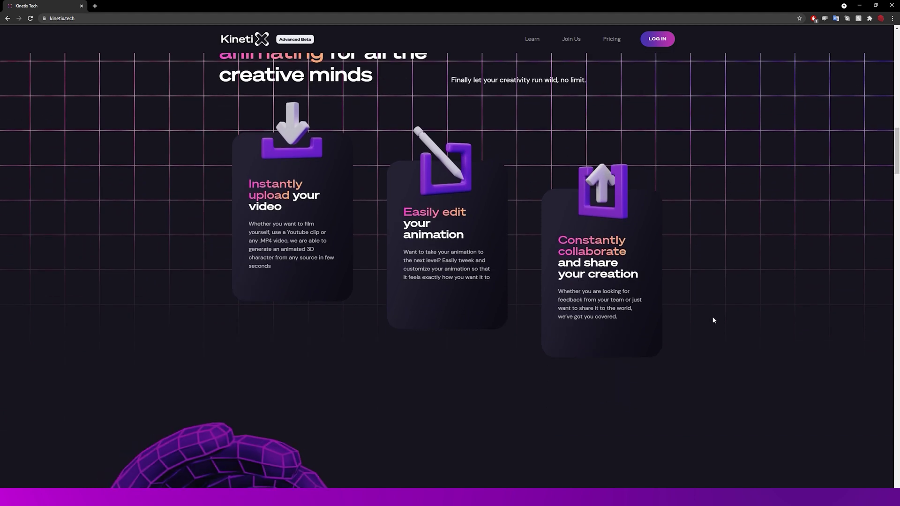
{"action": "scroll", "coordinate": [708, 316], "scroll_direction": "down", "scroll_amount": 5}
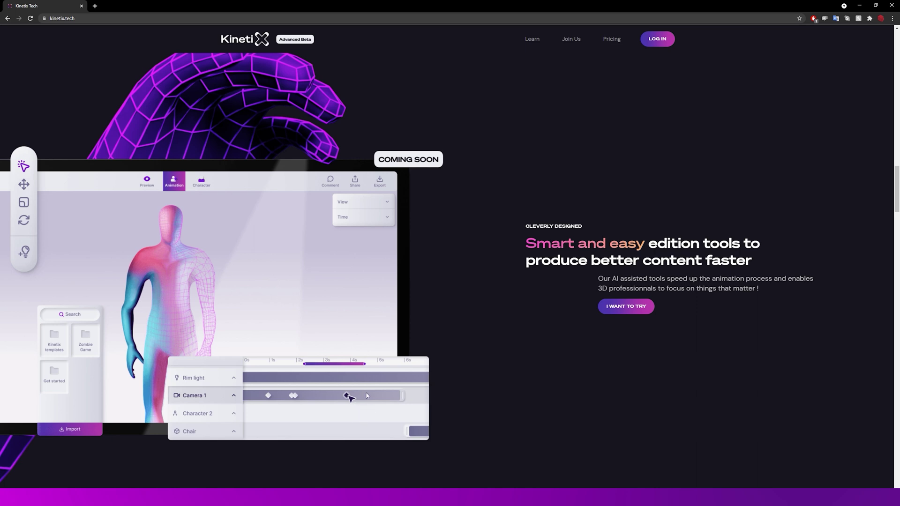
{"action": "scroll", "coordinate": [364, 389], "scroll_direction": "down", "scroll_amount": 2}
{"action": "scroll", "coordinate": [361, 381], "scroll_direction": "down", "scroll_amount": 6}
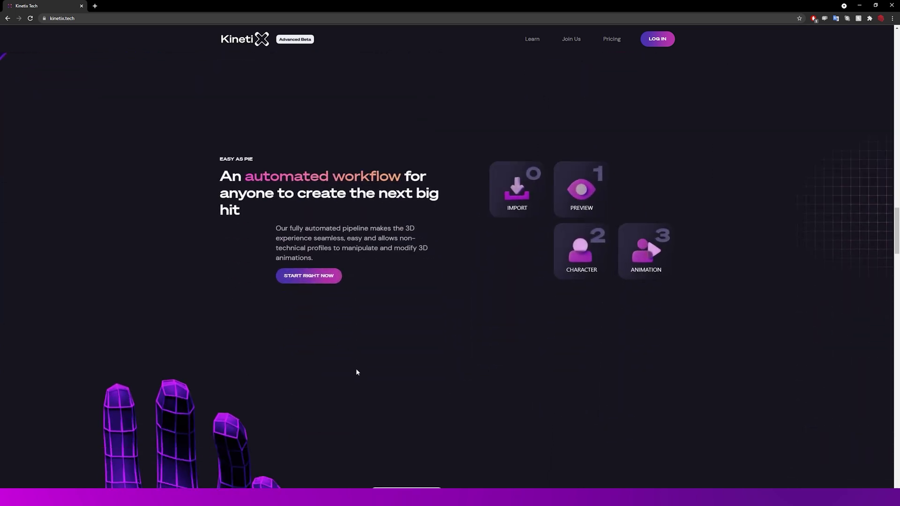
{"action": "scroll", "coordinate": [368, 334], "scroll_direction": "down", "scroll_amount": 7}
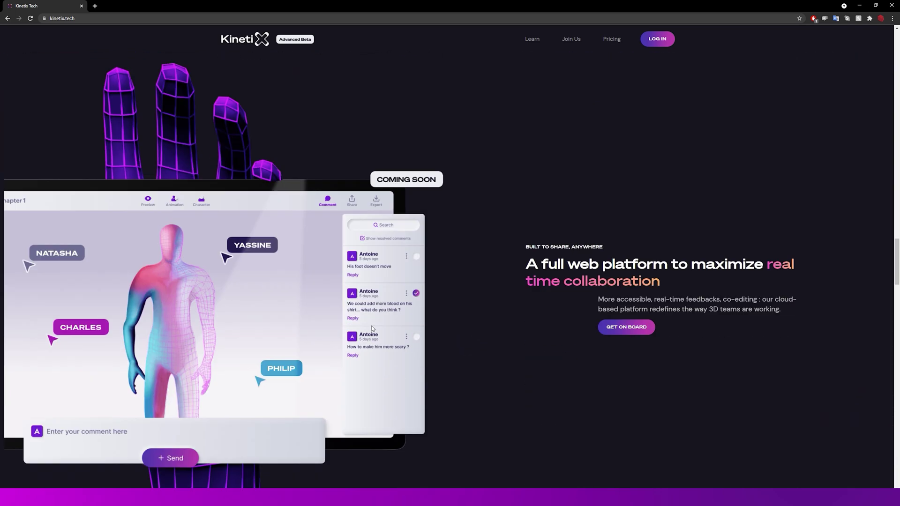
{"action": "scroll", "coordinate": [371, 326], "scroll_direction": "down", "scroll_amount": 6}
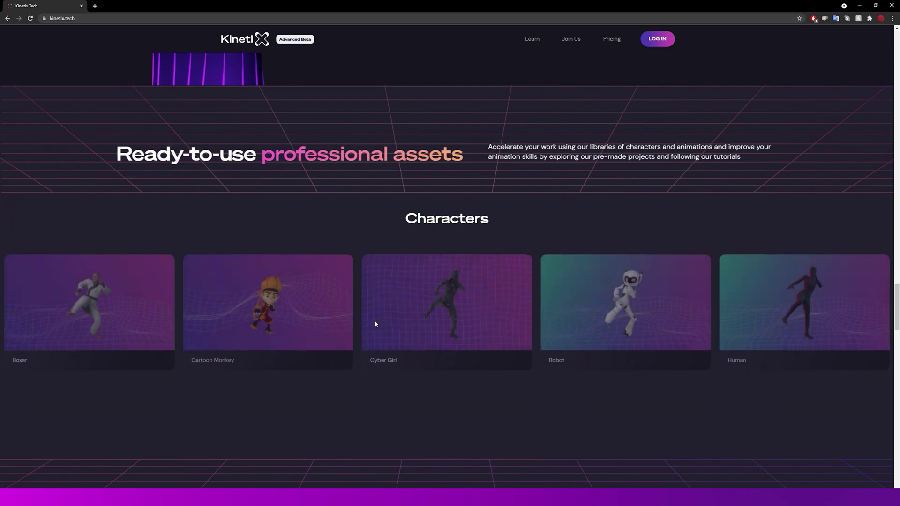
{"action": "scroll", "coordinate": [394, 348], "scroll_direction": "down", "scroll_amount": 2}
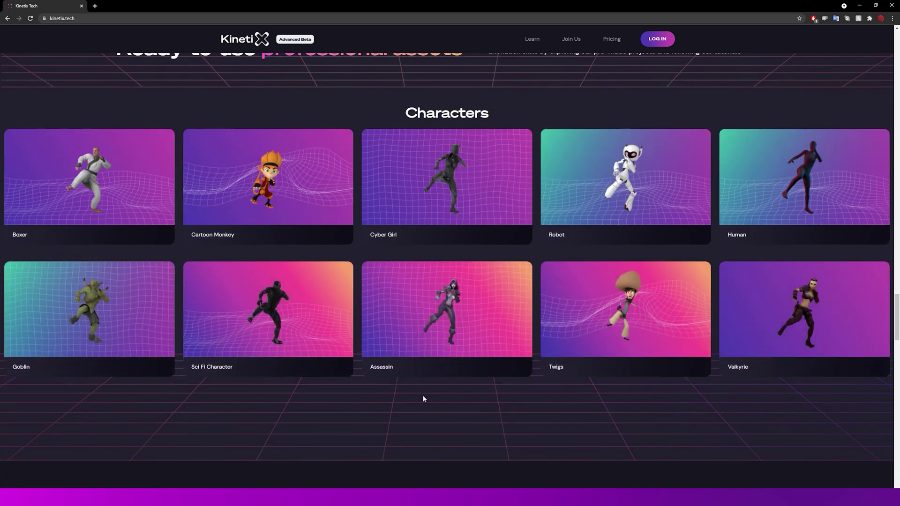
{"action": "scroll", "coordinate": [449, 411], "scroll_direction": "down", "scroll_amount": 5}
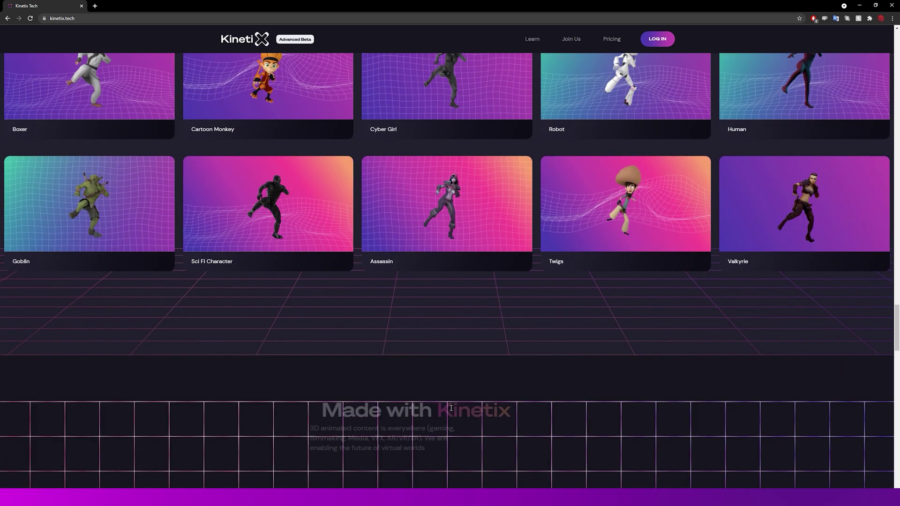
{"action": "scroll", "coordinate": [445, 402], "scroll_direction": "down", "scroll_amount": 3}
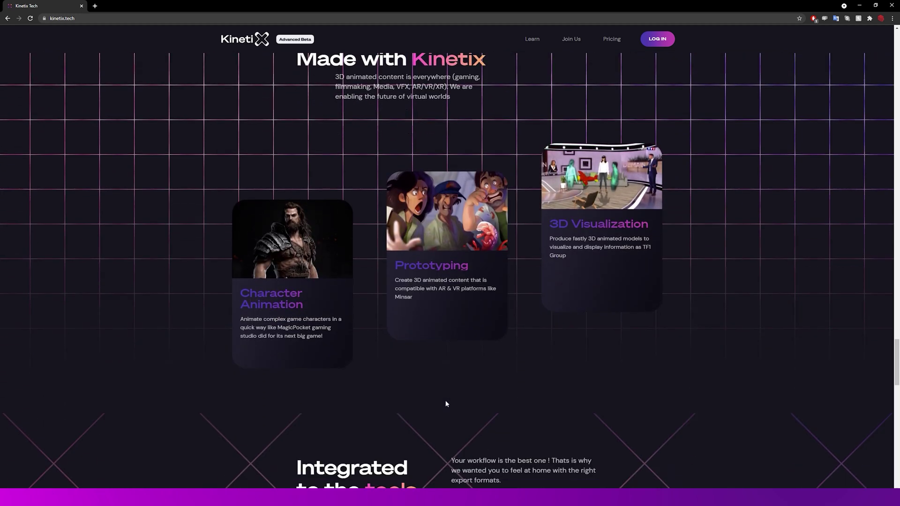
{"action": "scroll", "coordinate": [444, 397], "scroll_direction": "down", "scroll_amount": 2}
{"action": "scroll", "coordinate": [444, 394], "scroll_direction": "up", "scroll_amount": 1}
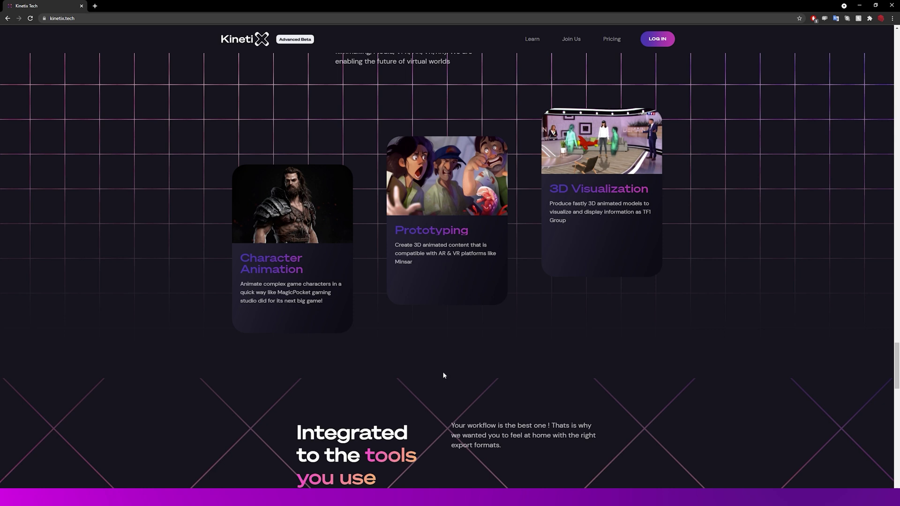
{"action": "scroll", "coordinate": [445, 370], "scroll_direction": "down", "scroll_amount": 4}
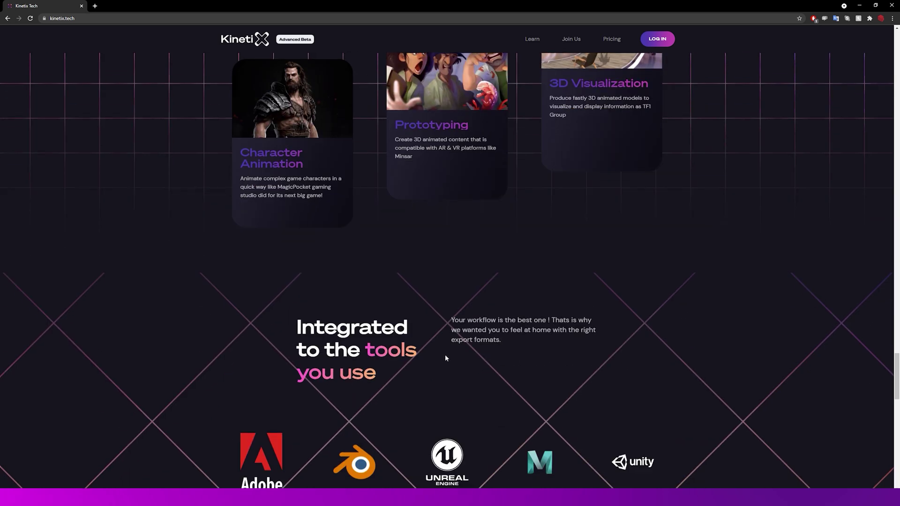
{"action": "scroll", "coordinate": [401, 314], "scroll_direction": "down", "scroll_amount": 1}
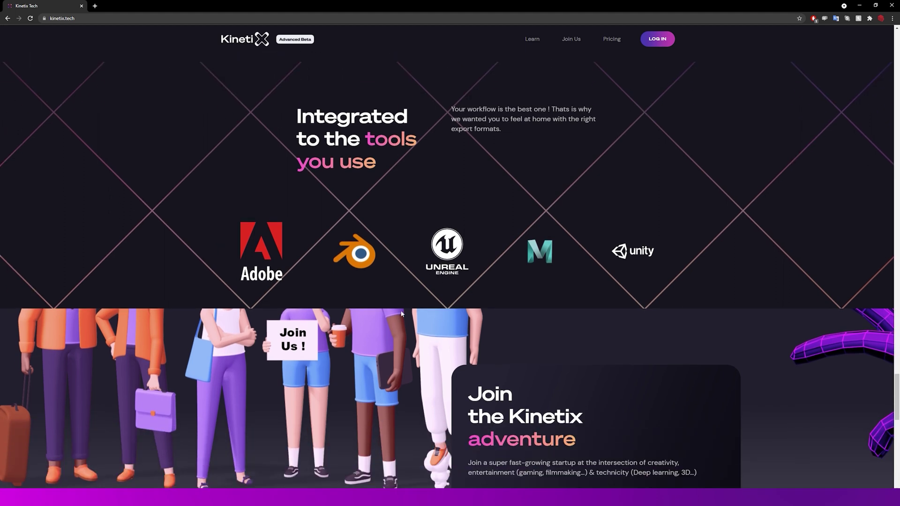
{"action": "scroll", "coordinate": [503, 302], "scroll_direction": "down", "scroll_amount": 10}
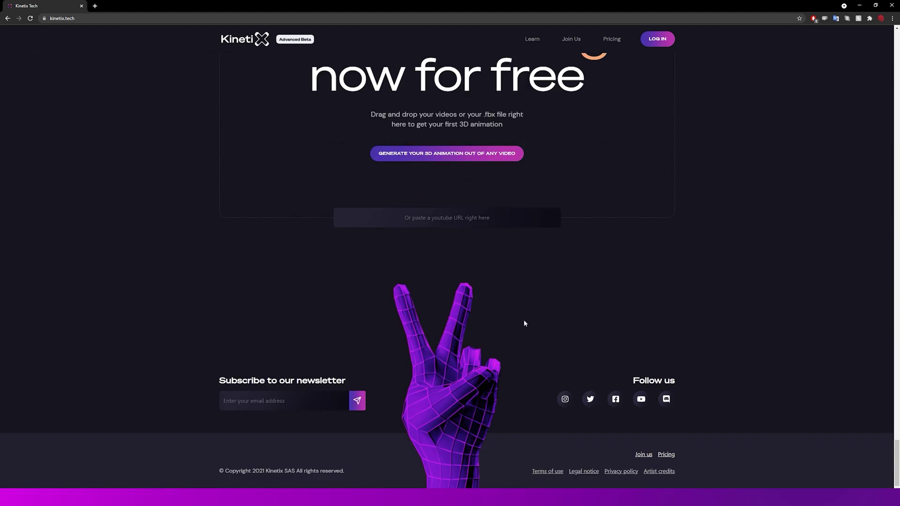
- Open the pricing page and compare the Starter, Creative, Studio and Enterprise plans
{"action": "left_click", "coordinate": [607, 39]}
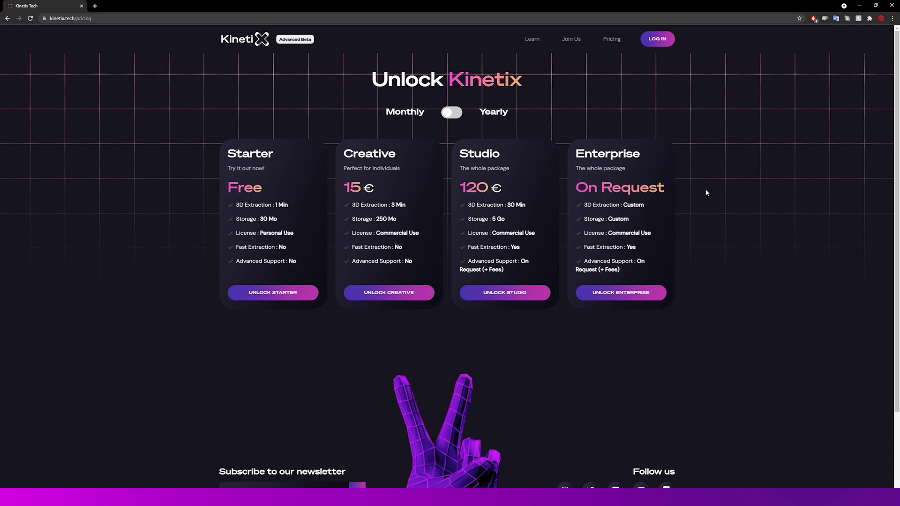
{"action": "scroll", "coordinate": [722, 194], "scroll_direction": "down", "scroll_amount": 2}
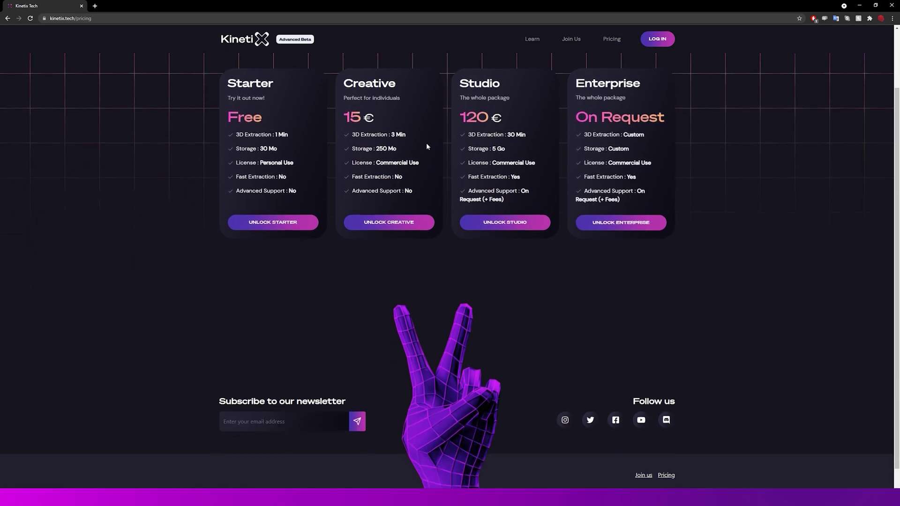
{"action": "scroll", "coordinate": [429, 188], "scroll_direction": "up", "scroll_amount": 2}
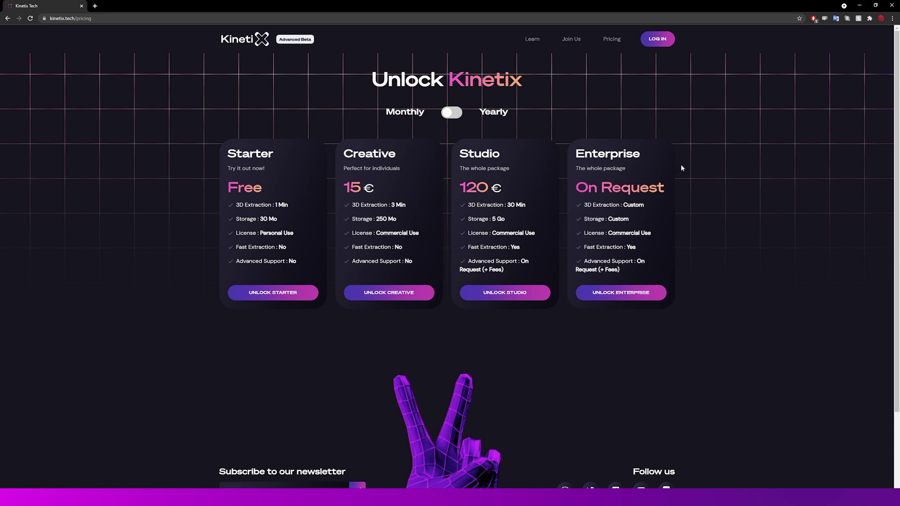
{"action": "scroll", "coordinate": [689, 171], "scroll_direction": "down", "scroll_amount": 2}
{"action": "scroll", "coordinate": [707, 183], "scroll_direction": "up", "scroll_amount": 2}
- Log in to the studio, open the JumpingJacks project and play a few seconds of its animation preview
{"action": "left_click", "coordinate": [658, 40]}
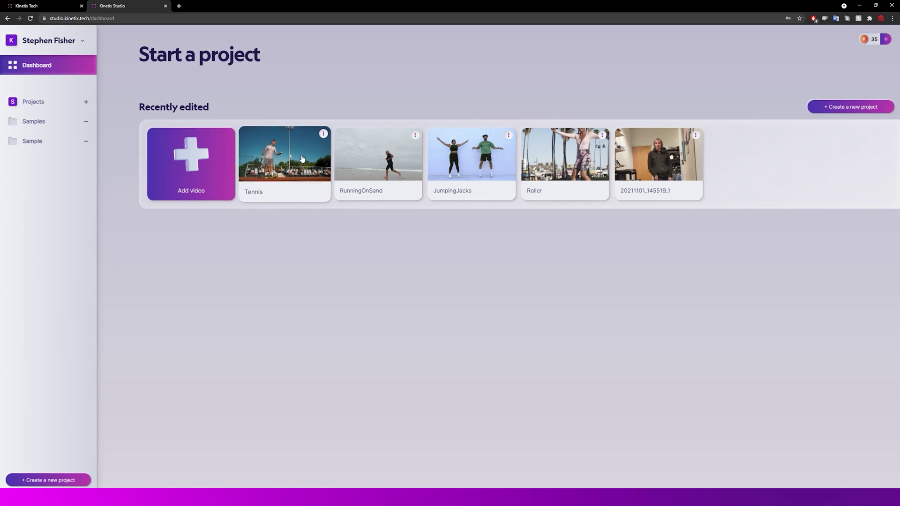
{"action": "left_click", "coordinate": [466, 162]}
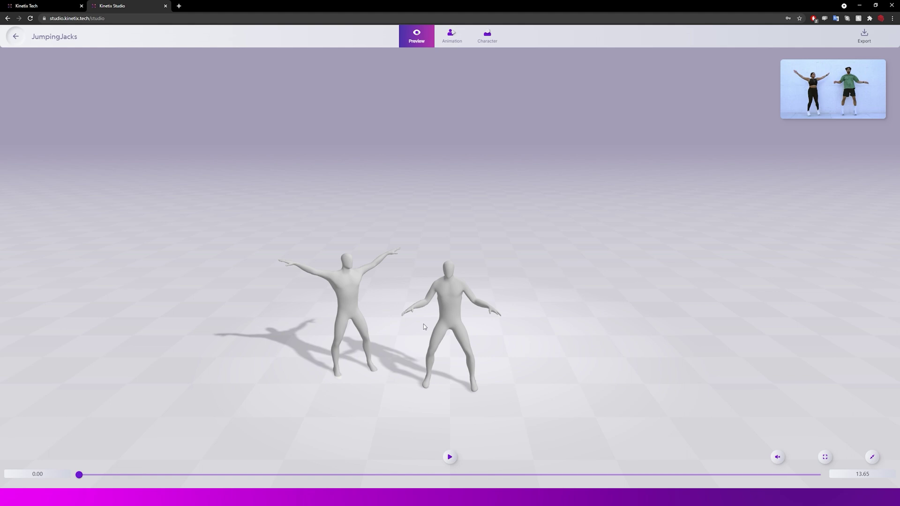
{"action": "left_click", "coordinate": [450, 457]}
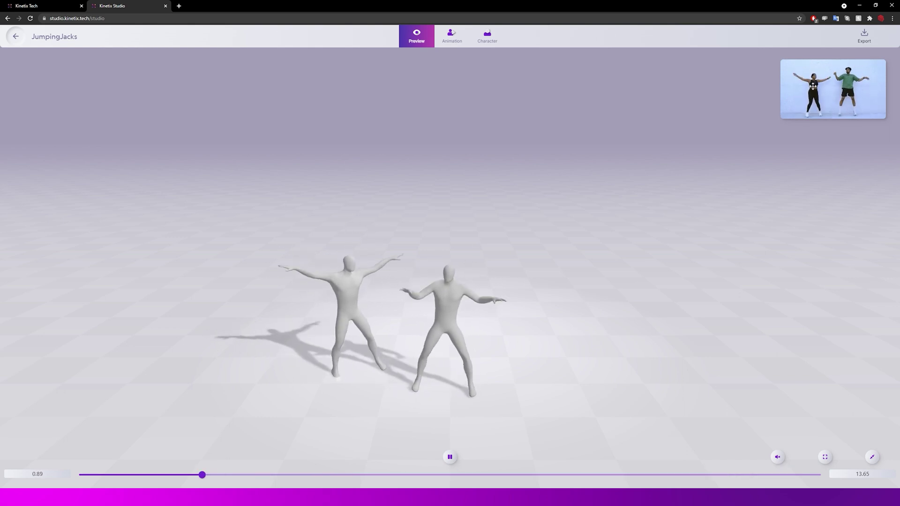
{"action": "left_click", "coordinate": [450, 458]}
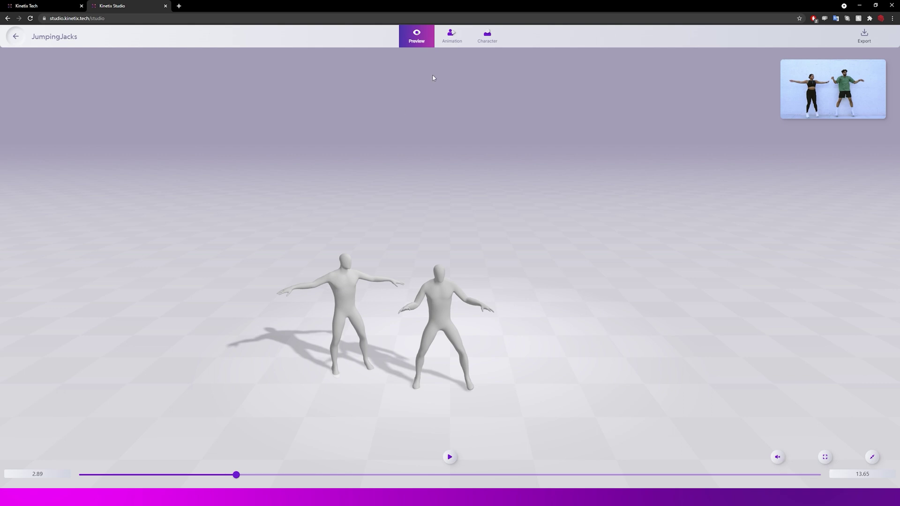
- Try the keyframes filter at 40% and 3% while the animation plays, and return it to 100%
{"action": "left_click", "coordinate": [453, 42]}
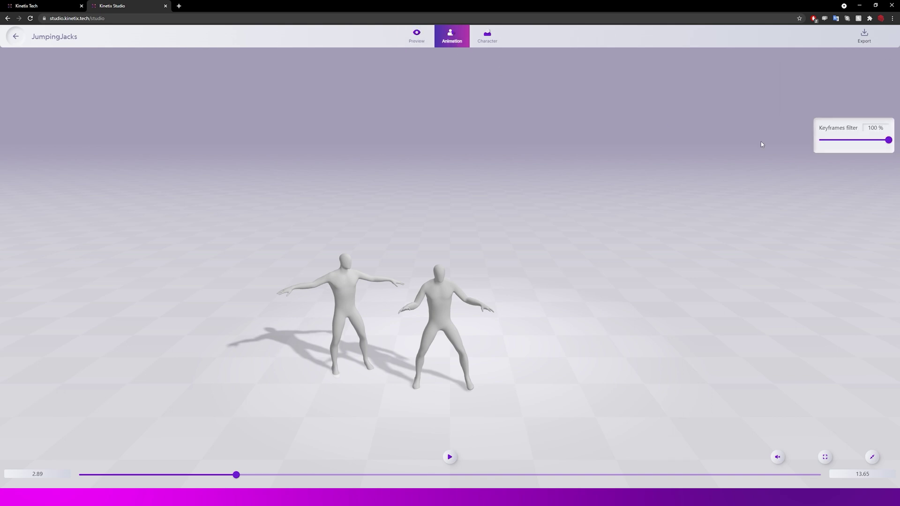
{"action": "left_click_drag", "start_coordinate": [888, 140], "coordinate": [846, 140]}
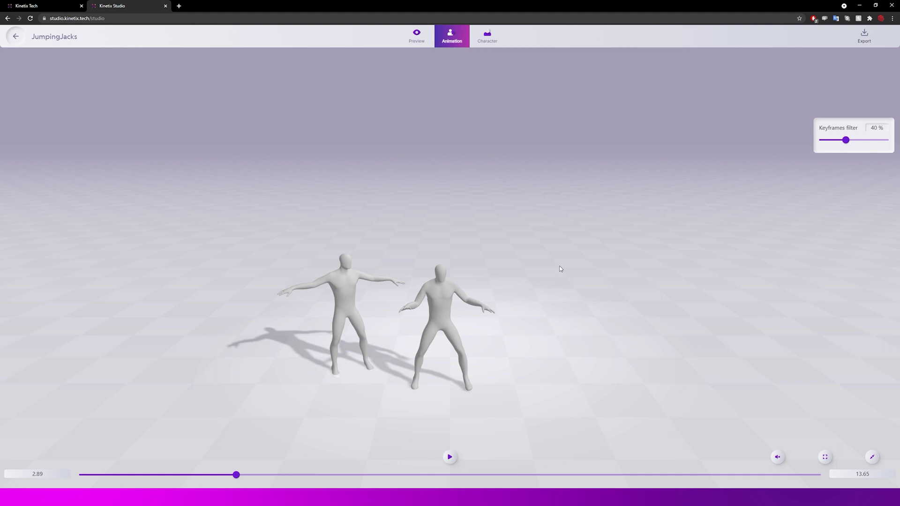
{"action": "left_click", "coordinate": [450, 457]}
{"action": "left_click_drag", "start_coordinate": [849, 144], "coordinate": [820, 141]}
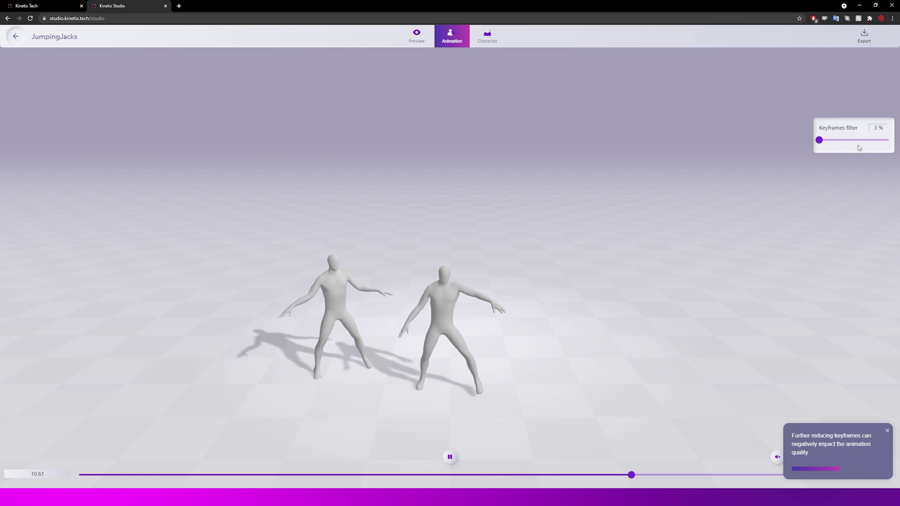
{"action": "left_click", "coordinate": [824, 141]}
{"action": "left_click_drag", "start_coordinate": [824, 141], "coordinate": [888, 141]}
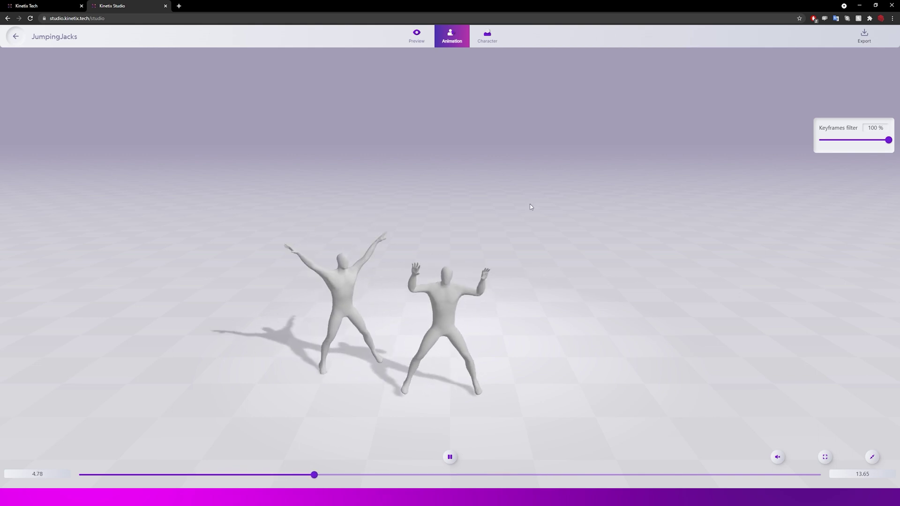
- Assign the bearded grey-hoodie model to the first figure and the blue-jacket, black-skirt model to the second
{"action": "left_click", "coordinate": [488, 39]}
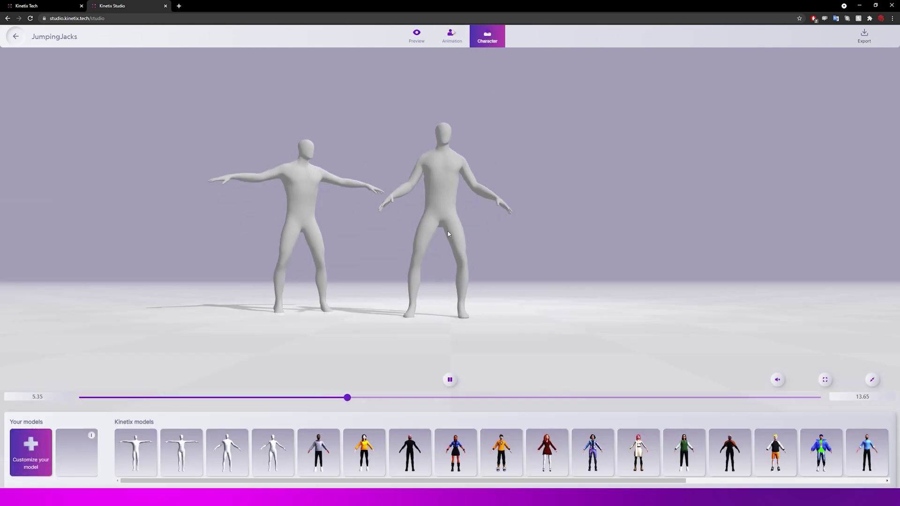
{"action": "left_click", "coordinate": [326, 453]}
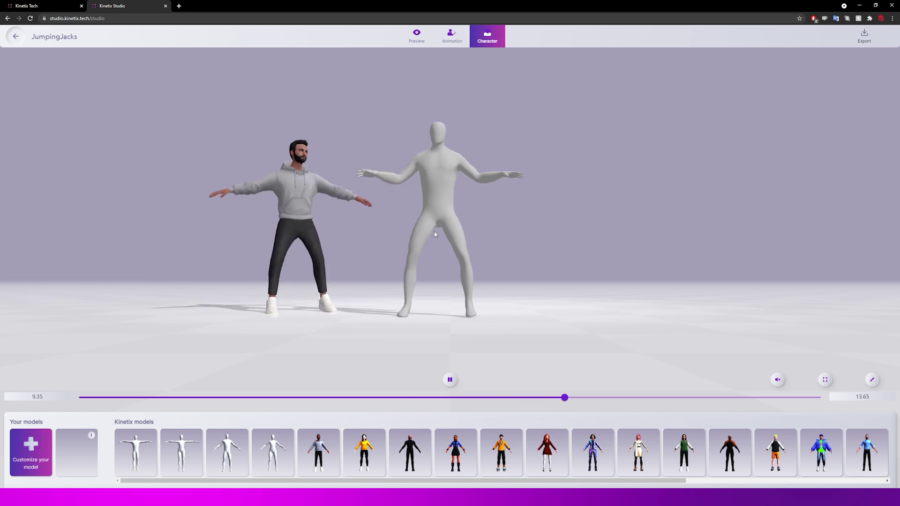
{"action": "left_click", "coordinate": [453, 451]}
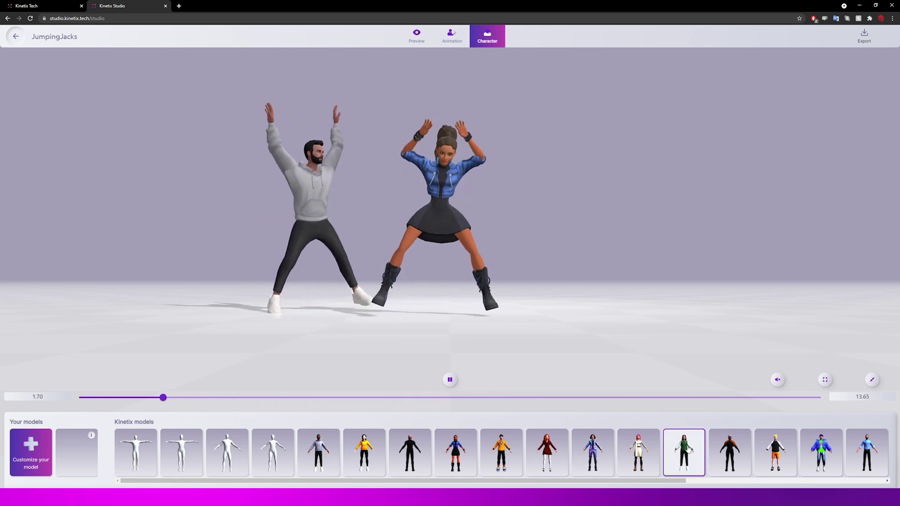
- Swap the first figure to the yellow-jacket model and on to the pink-haired one, and the second to the red-dress model
{"action": "left_click_drag", "start_coordinate": [666, 481], "coordinate": [854, 481]}
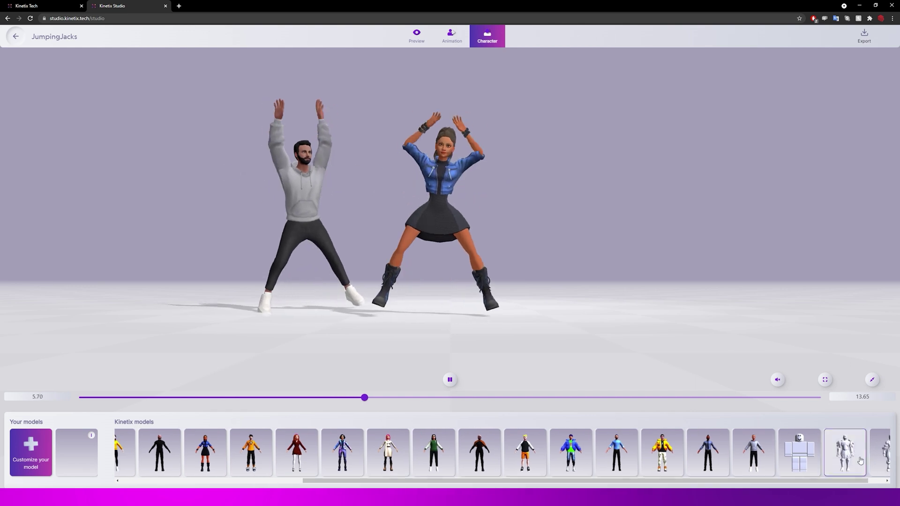
{"action": "left_click", "coordinate": [674, 464]}
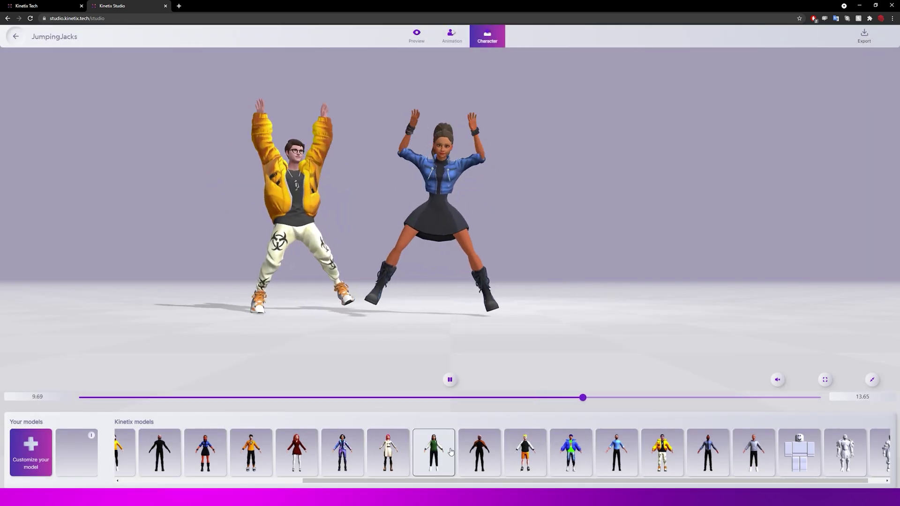
{"action": "left_click", "coordinate": [390, 452]}
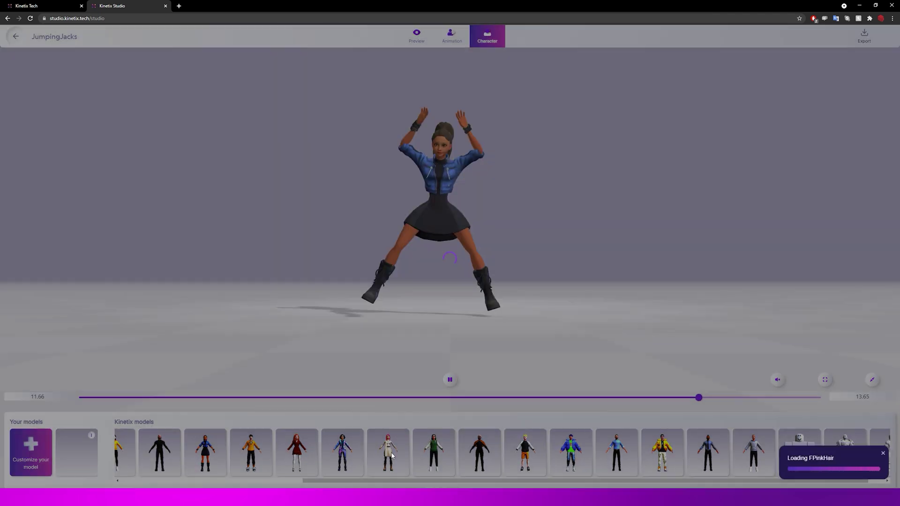
{"action": "left_click", "coordinate": [297, 453]}
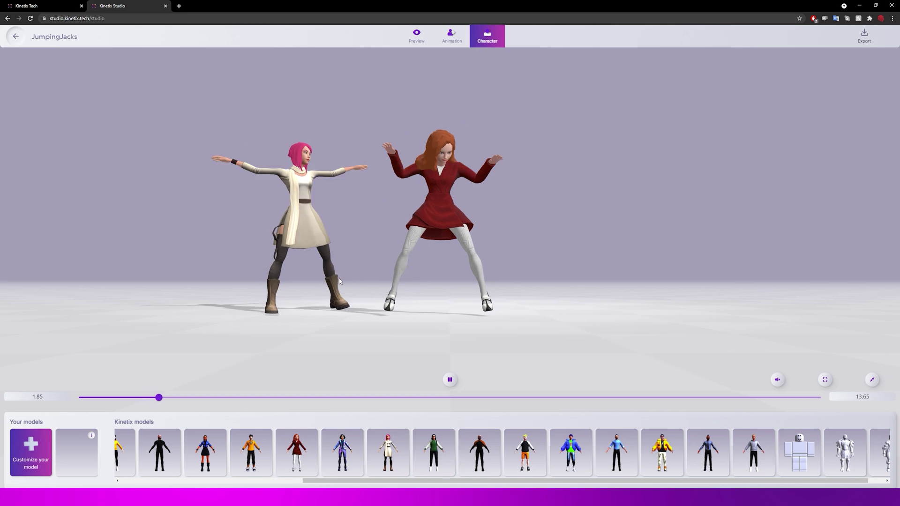
- Start a custom masculine avatar and generate it from a selfie file in the Documents folder
{"action": "left_click", "coordinate": [29, 446]}
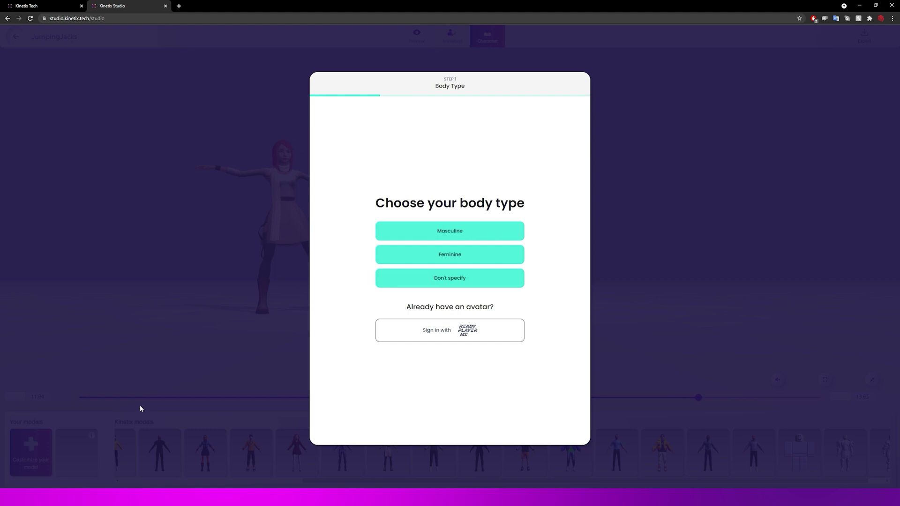
{"action": "left_click", "coordinate": [449, 232]}
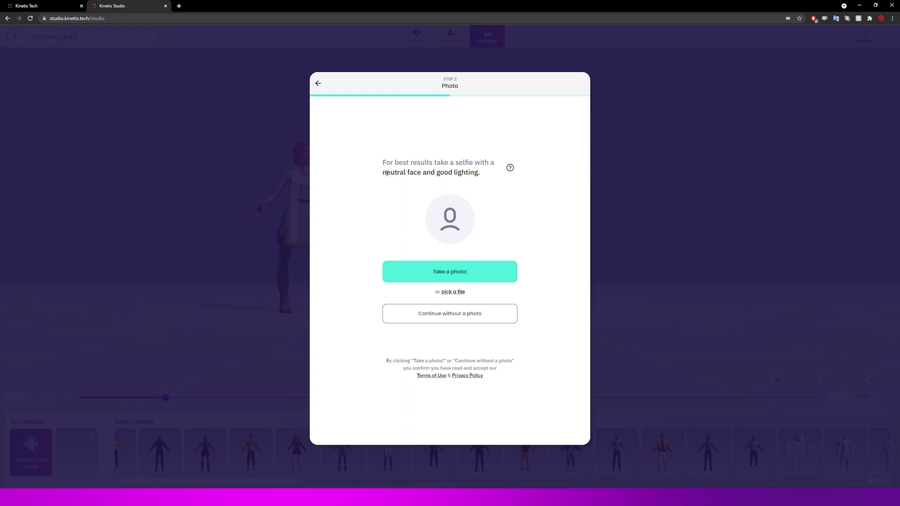
{"action": "left_click", "coordinate": [453, 292]}
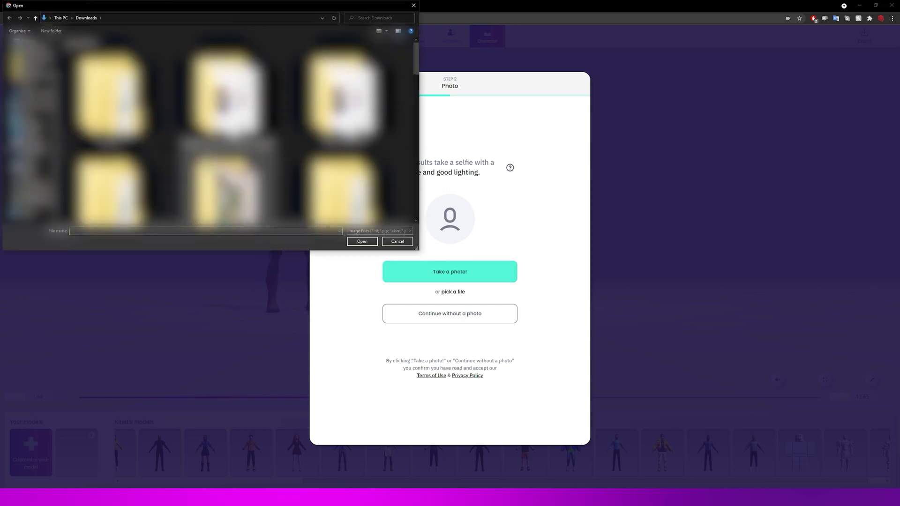
{"action": "left_click", "coordinate": [31, 139]}
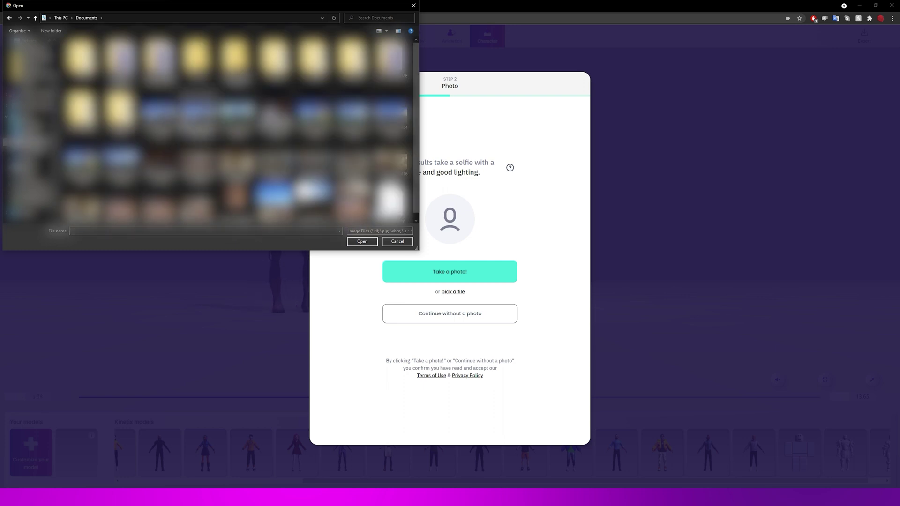
{"action": "scroll", "coordinate": [199, 117], "scroll_direction": "down", "scroll_amount": 1}
{"action": "double_click", "coordinate": [235, 192]}
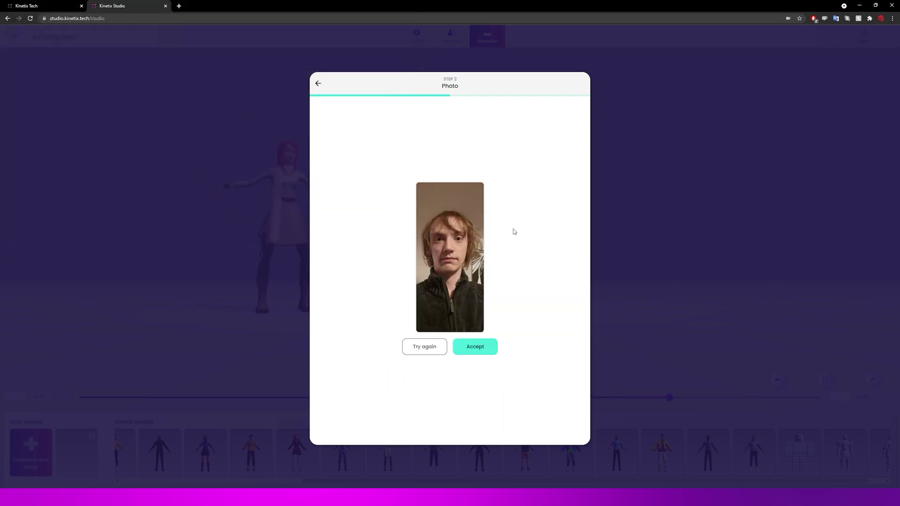
{"action": "left_click", "coordinate": [476, 351]}
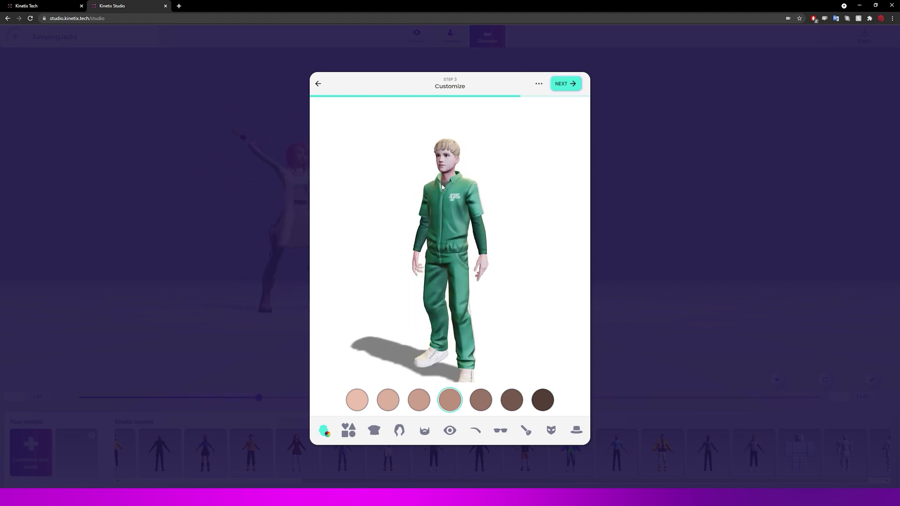
- Give the avatar the tousled short hairstyle and colour the hair dark brown
{"action": "scroll", "coordinate": [457, 157], "scroll_direction": "up", "scroll_amount": 3}
{"action": "scroll", "coordinate": [453, 149], "scroll_direction": "up", "scroll_amount": 5}
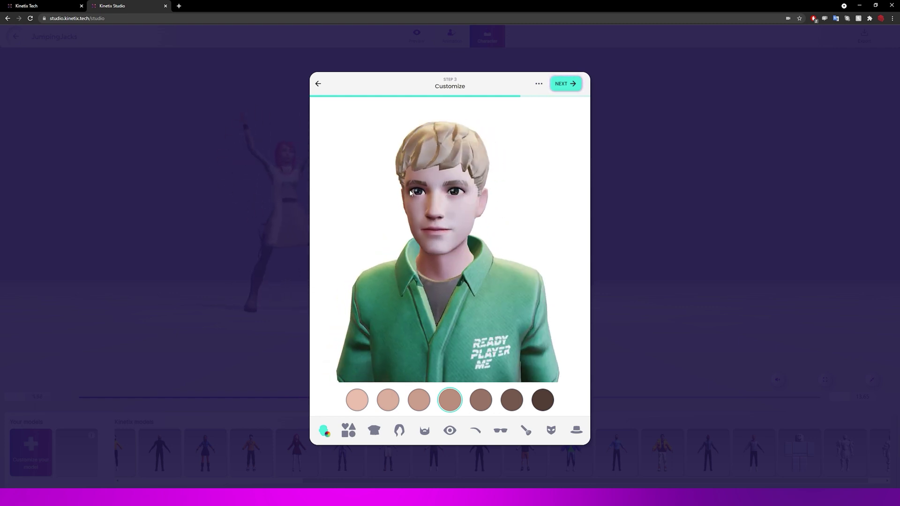
{"action": "left_click_drag", "start_coordinate": [426, 196], "coordinate": [458, 188]}
{"action": "left_click_drag", "start_coordinate": [495, 274], "coordinate": [470, 290]}
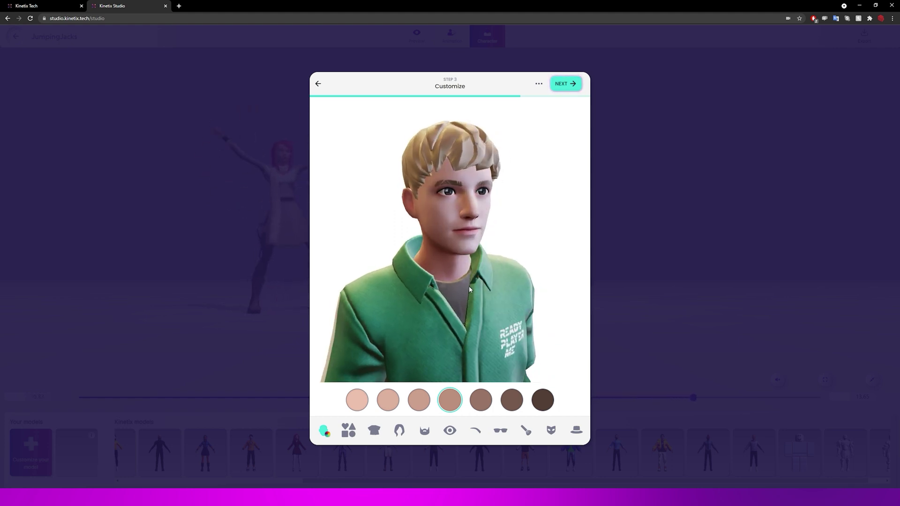
{"action": "left_click", "coordinate": [399, 432]}
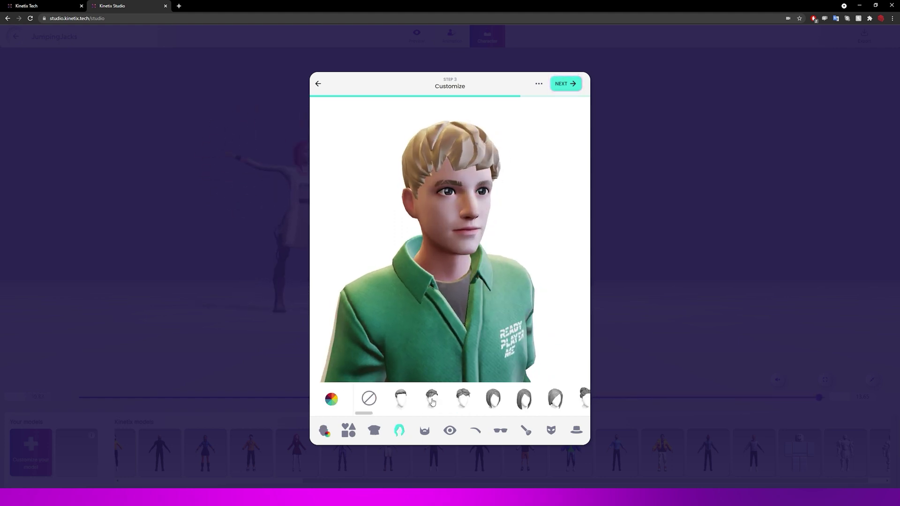
{"action": "left_click", "coordinate": [466, 399]}
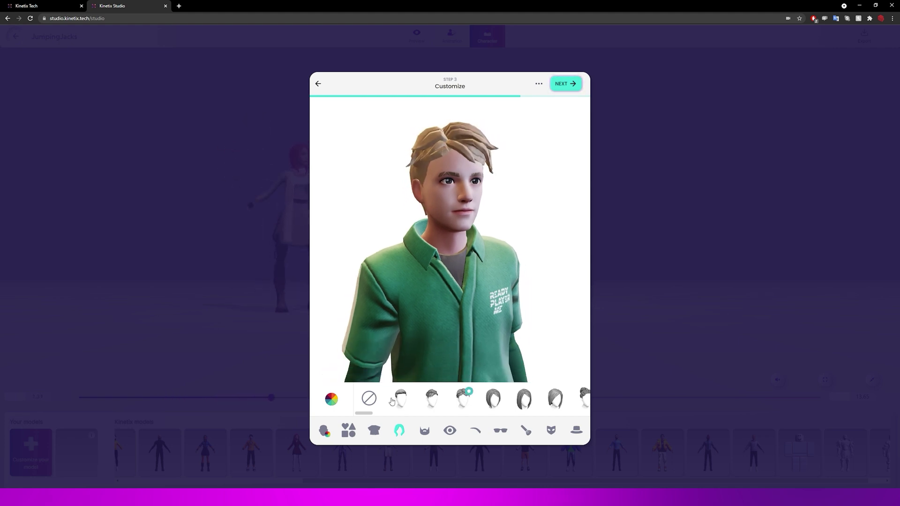
{"action": "left_click", "coordinate": [331, 400]}
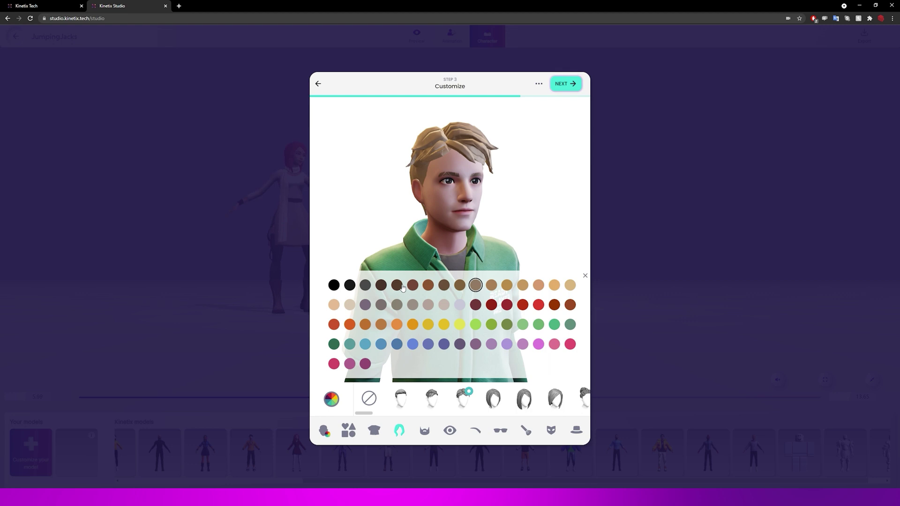
{"action": "left_click", "coordinate": [385, 285]}
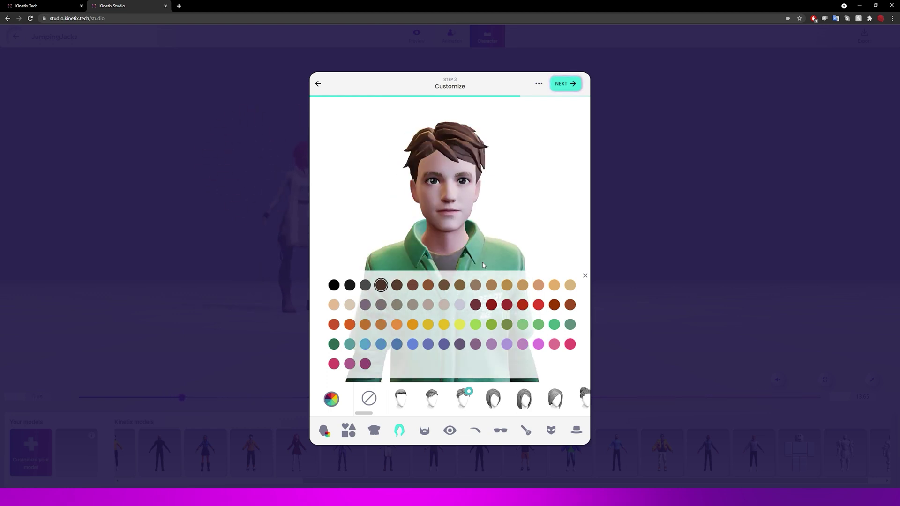
- Try the dark armoured coat, the suit with red tie, the SideQuest hoodie and the black utility vest on the avatar
{"action": "left_click", "coordinate": [375, 430]}
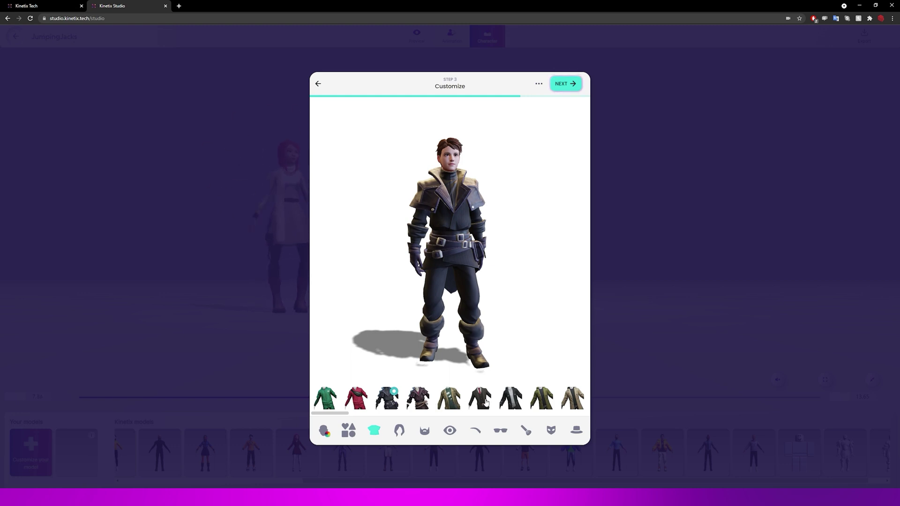
{"action": "scroll", "coordinate": [514, 403], "scroll_direction": "right", "scroll_amount": 3}
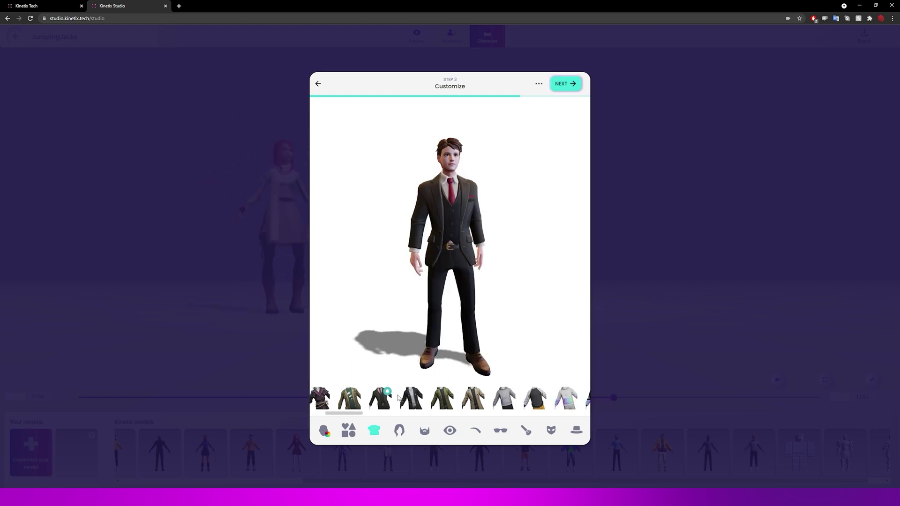
{"action": "scroll", "coordinate": [493, 402], "scroll_direction": "right", "scroll_amount": 6}
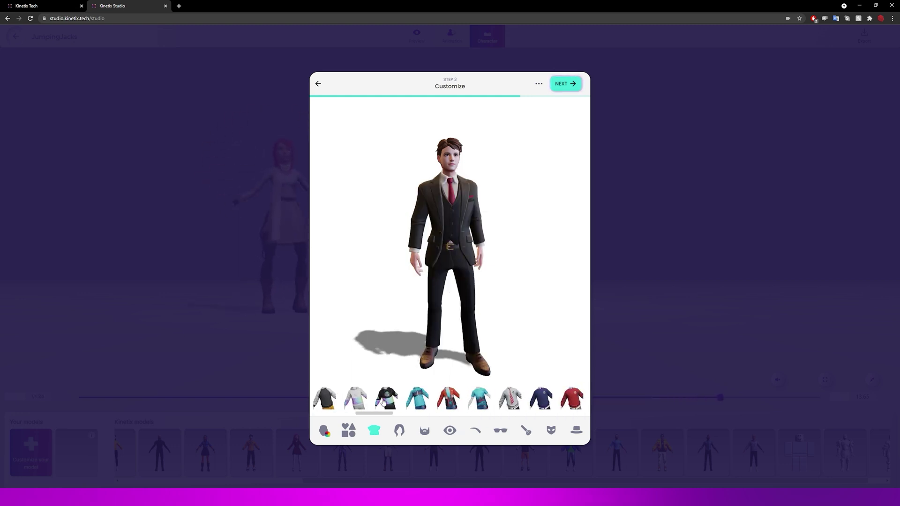
{"action": "scroll", "coordinate": [369, 403], "scroll_direction": "right", "scroll_amount": 4}
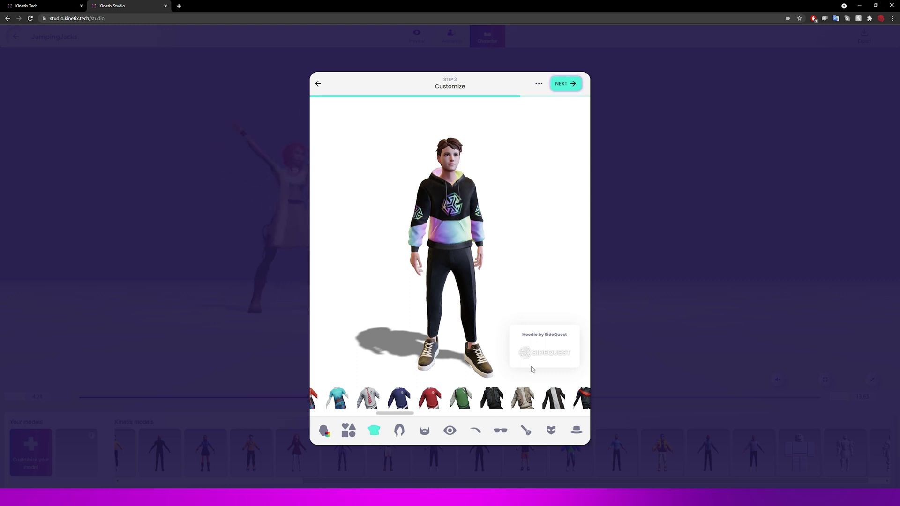
{"action": "left_click", "coordinate": [498, 404]}
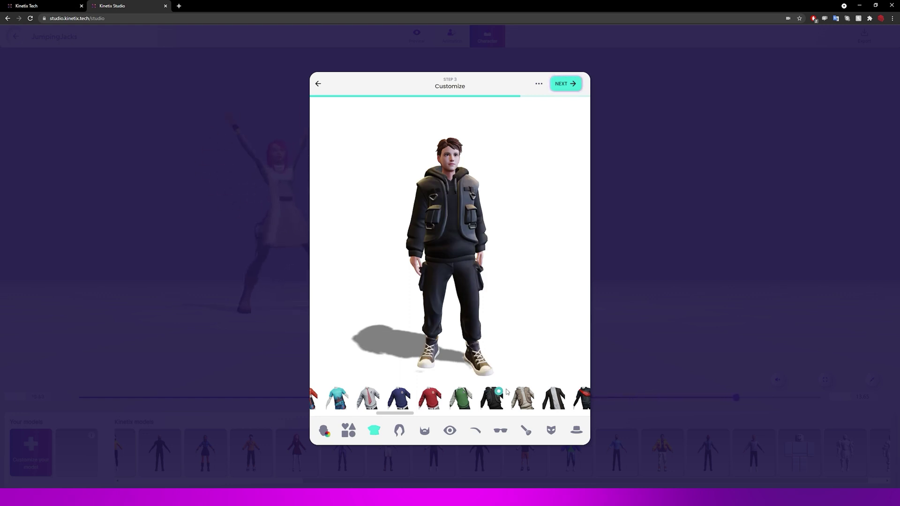
- Dress the avatar in the dark hooded outfit with shorts and finish it, submitting the e-mail for a readyplayer.me account
{"action": "left_click_drag", "start_coordinate": [400, 414], "coordinate": [454, 406]}
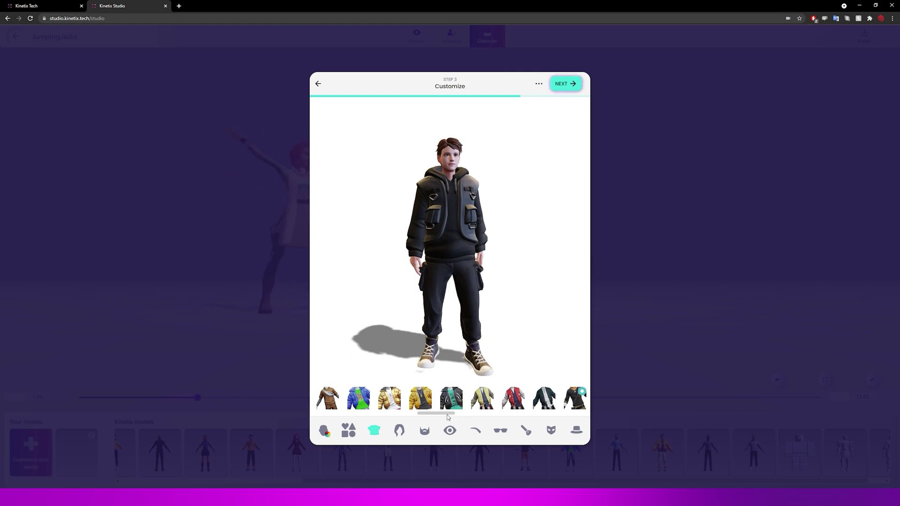
{"action": "left_click_drag", "start_coordinate": [450, 414], "coordinate": [486, 416]}
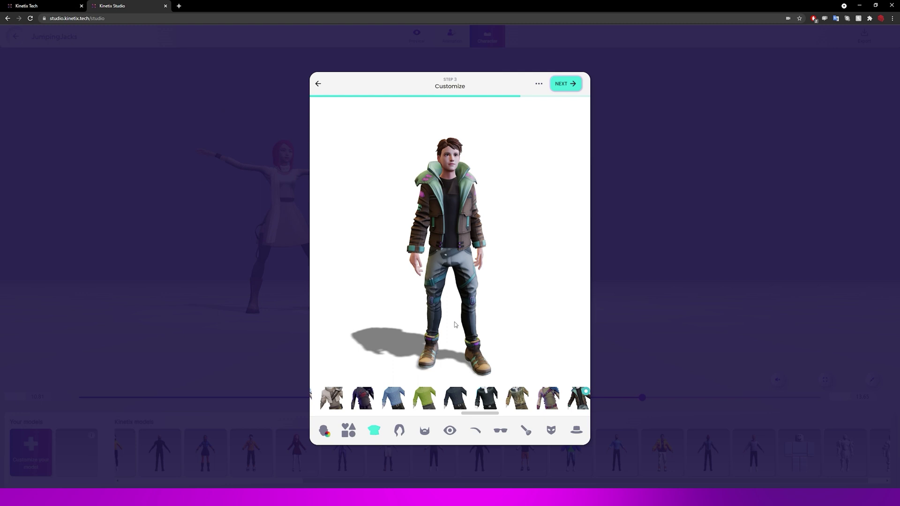
{"action": "left_click_drag", "start_coordinate": [485, 413], "coordinate": [515, 414]}
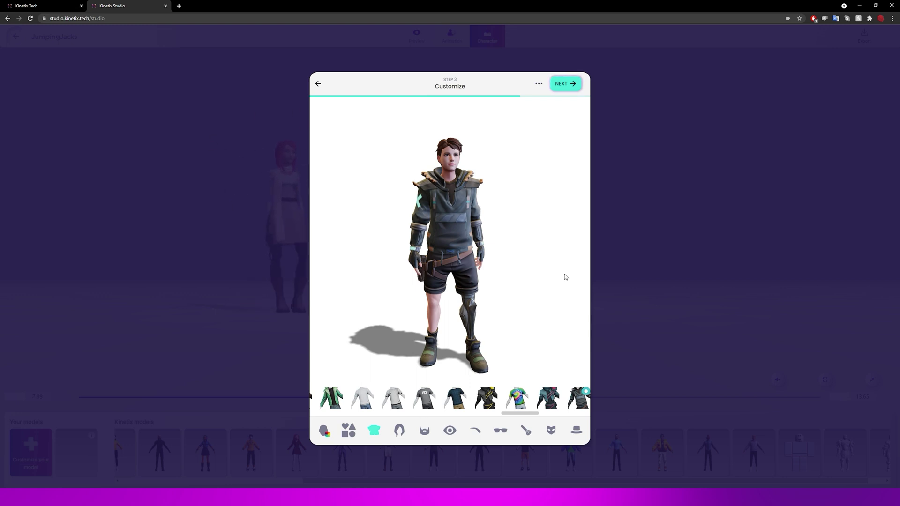
{"action": "left_click", "coordinate": [566, 84]}
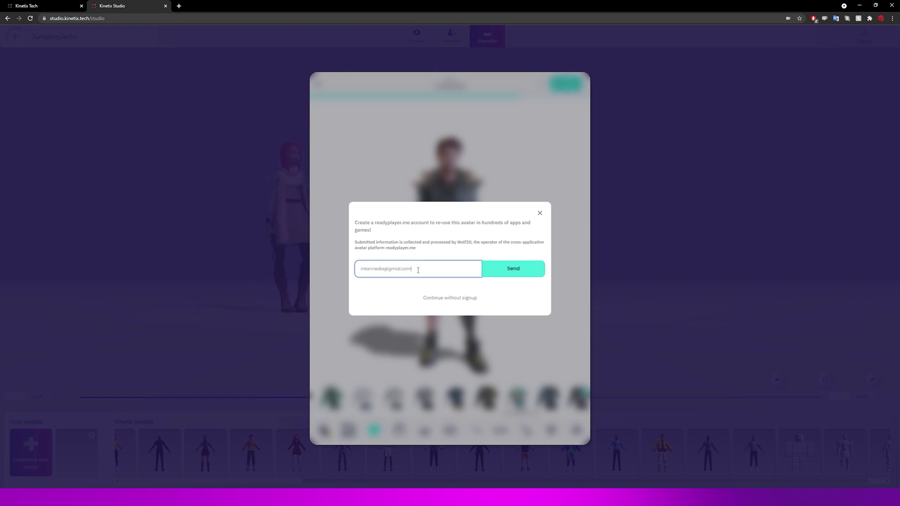
{"action": "left_click", "coordinate": [514, 270]}
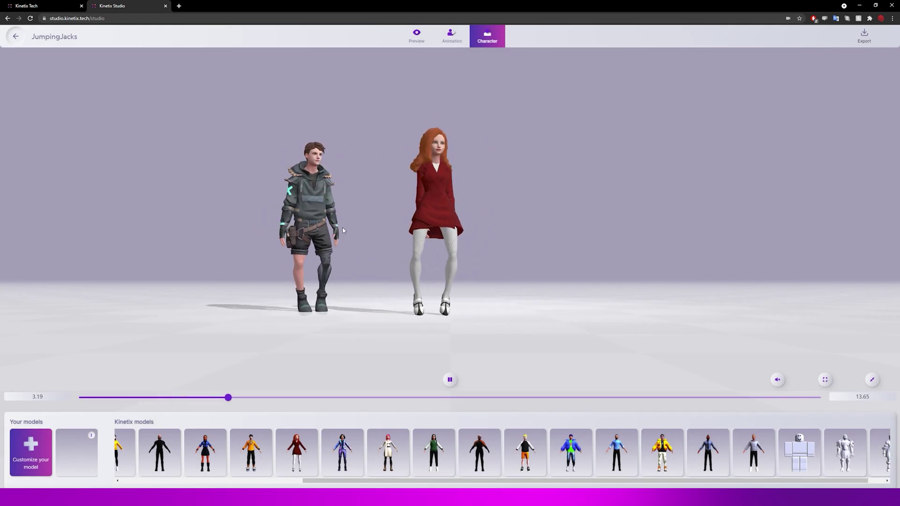
- Examine the avatar in the animation, the second custom model's options and the export options for JumpingJacks
{"action": "left_click_drag", "start_coordinate": [548, 235], "coordinate": [321, 213]}
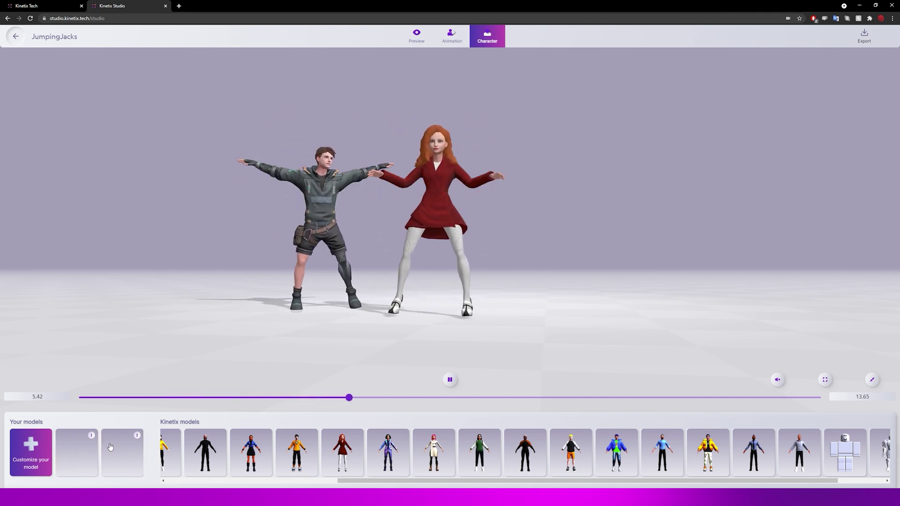
{"action": "left_click", "coordinate": [91, 436]}
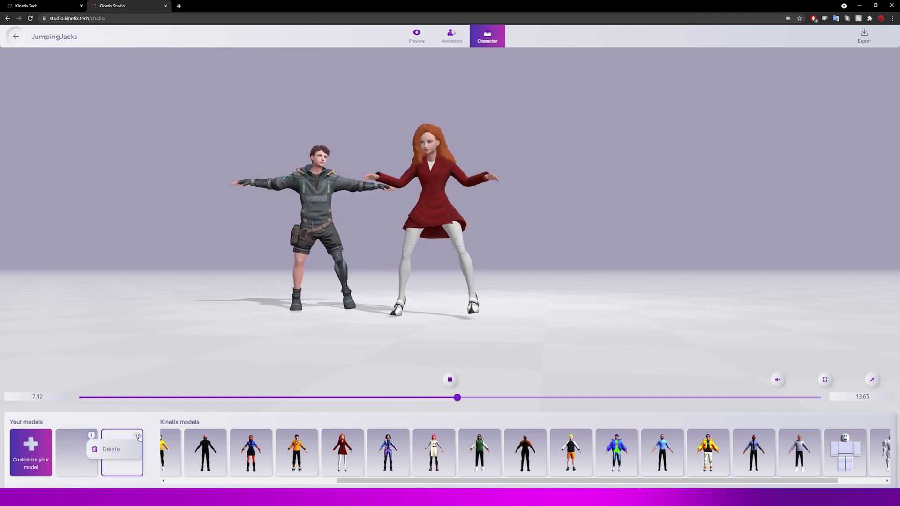
{"action": "left_click", "coordinate": [181, 348]}
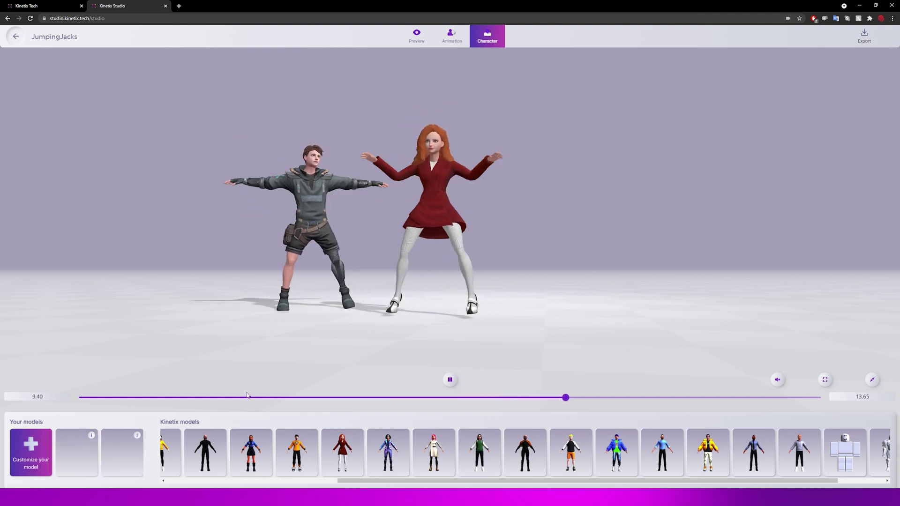
{"action": "left_click", "coordinate": [867, 40]}
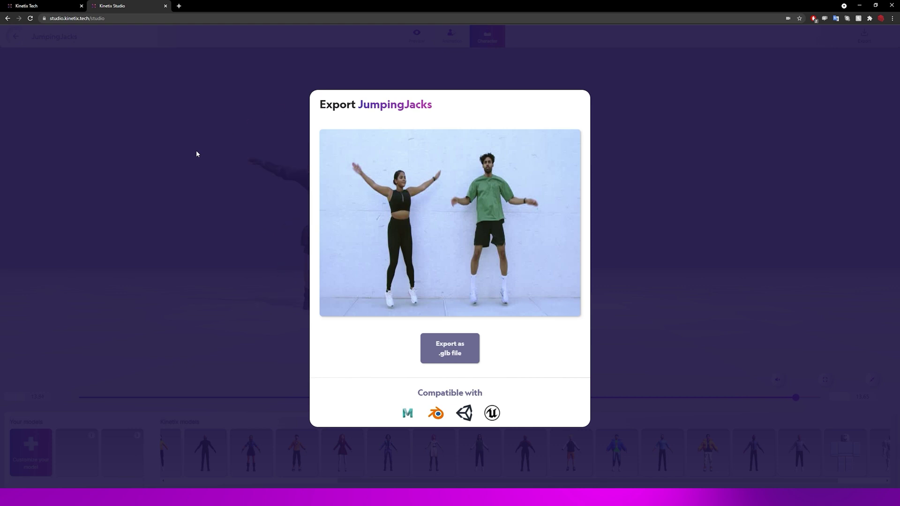
{"action": "left_click", "coordinate": [209, 148]}
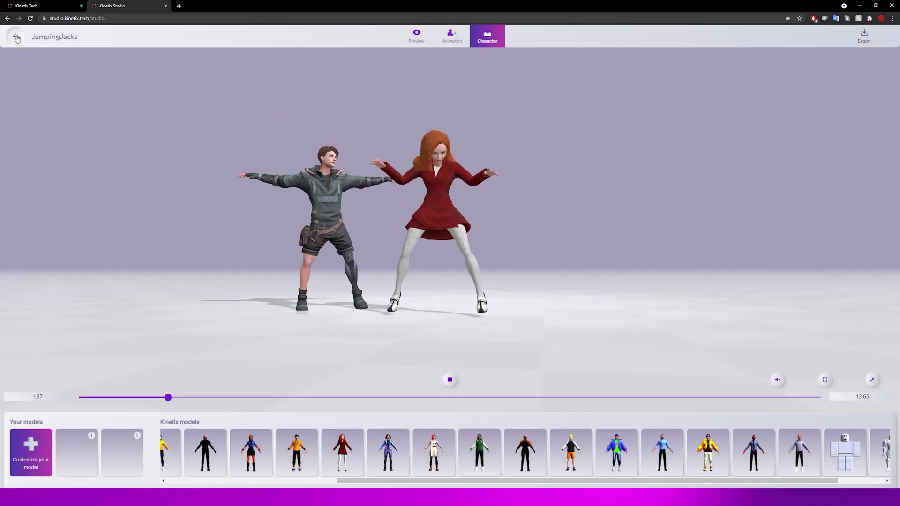
- Open the 20211101_145519_1 project and assign the first custom model to its figure, replacing it with the second
{"action": "left_click", "coordinate": [16, 37]}
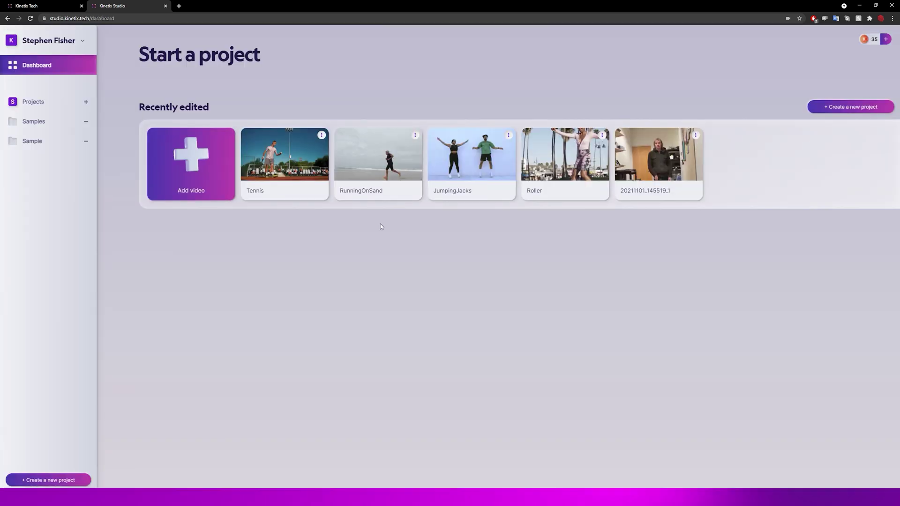
{"action": "left_click", "coordinate": [657, 156]}
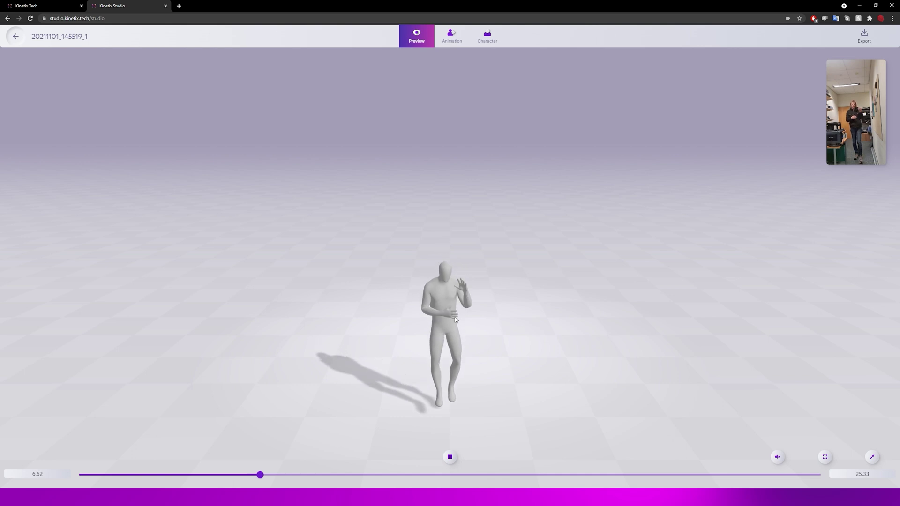
{"action": "left_click", "coordinate": [487, 36]}
{"action": "left_click", "coordinate": [76, 449]}
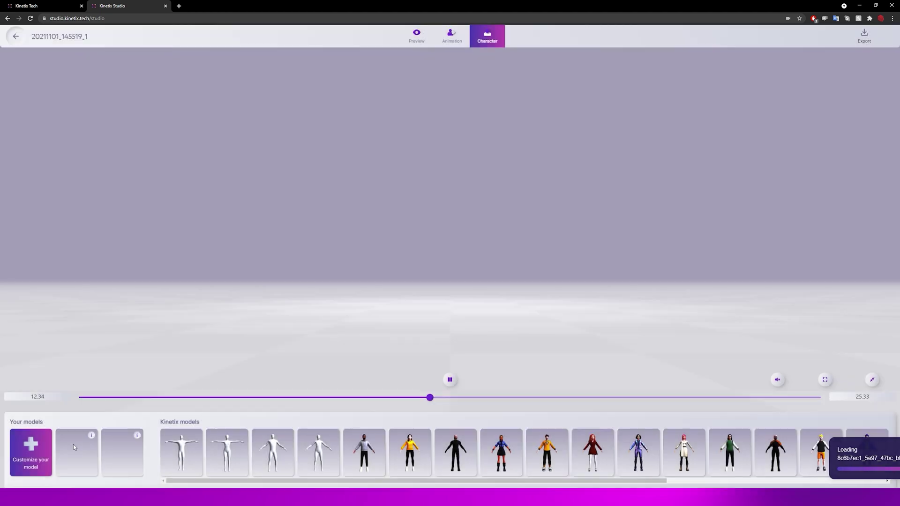
{"action": "left_click_drag", "start_coordinate": [263, 331], "coordinate": [214, 337]}
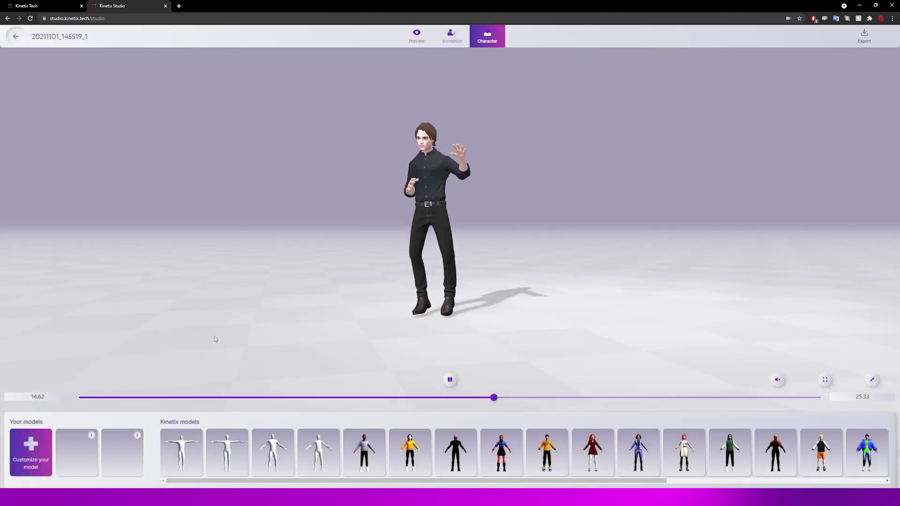
{"action": "left_click_drag", "start_coordinate": [300, 319], "coordinate": [437, 288]}
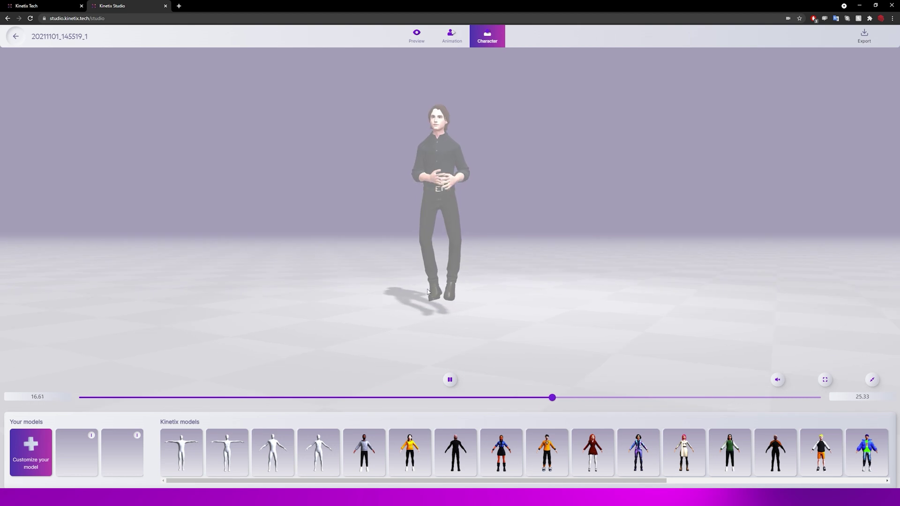
{"action": "left_click", "coordinate": [123, 453]}
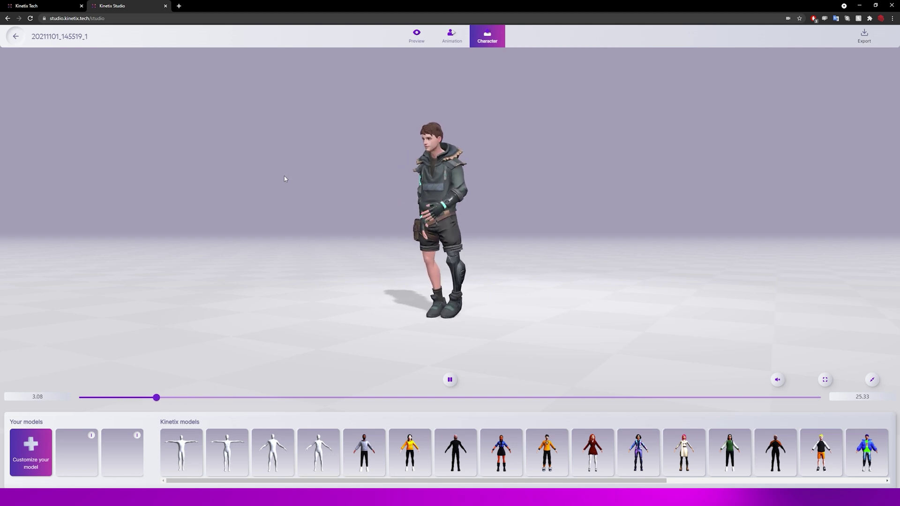
- Return to the dashboard and open the Credits & Pricing overview to compare the plans
{"action": "left_click", "coordinate": [15, 37]}
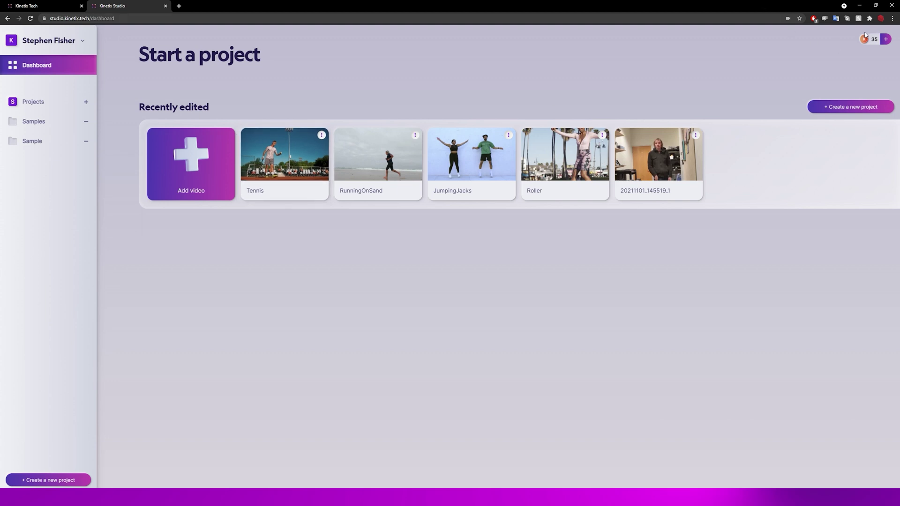
{"action": "left_click", "coordinate": [884, 39]}
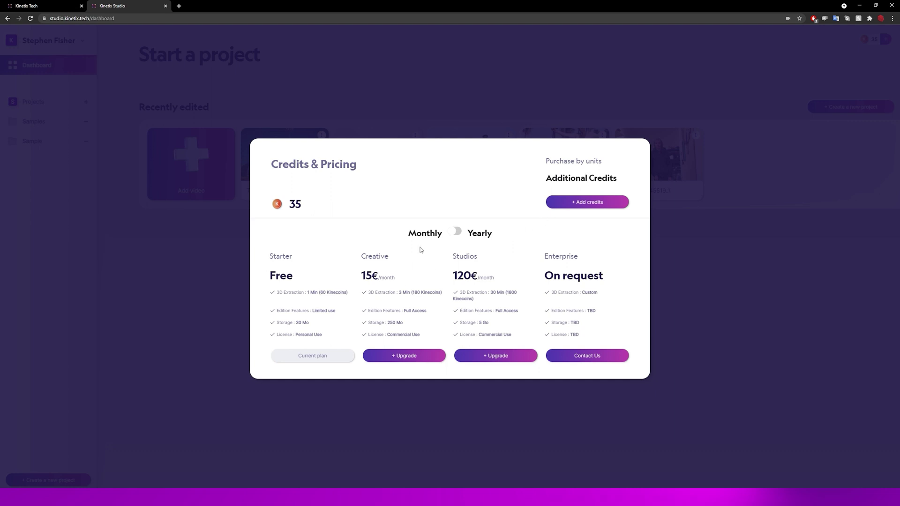
- Close the pricing overview and look through the Samples, Sample and Projects sections, ending on the dashboard with a check of the account options
{"action": "left_click", "coordinate": [755, 296]}
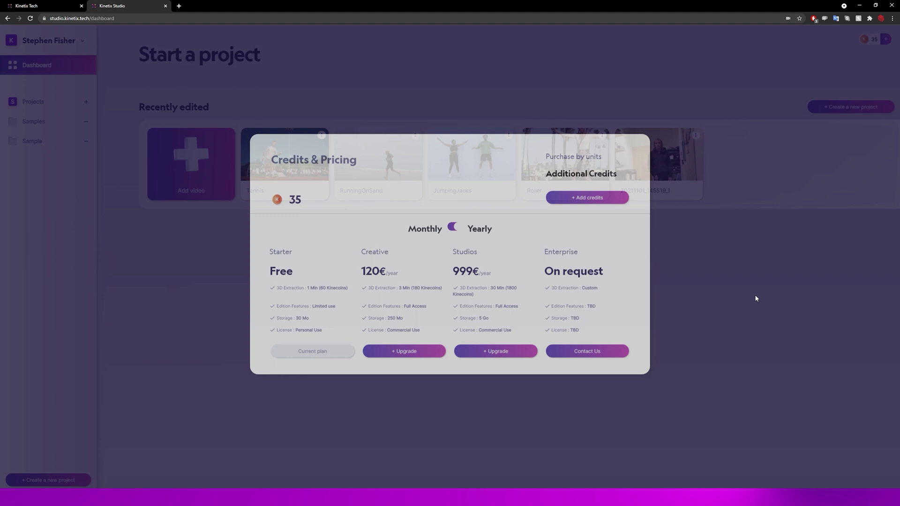
{"action": "left_click", "coordinate": [41, 123]}
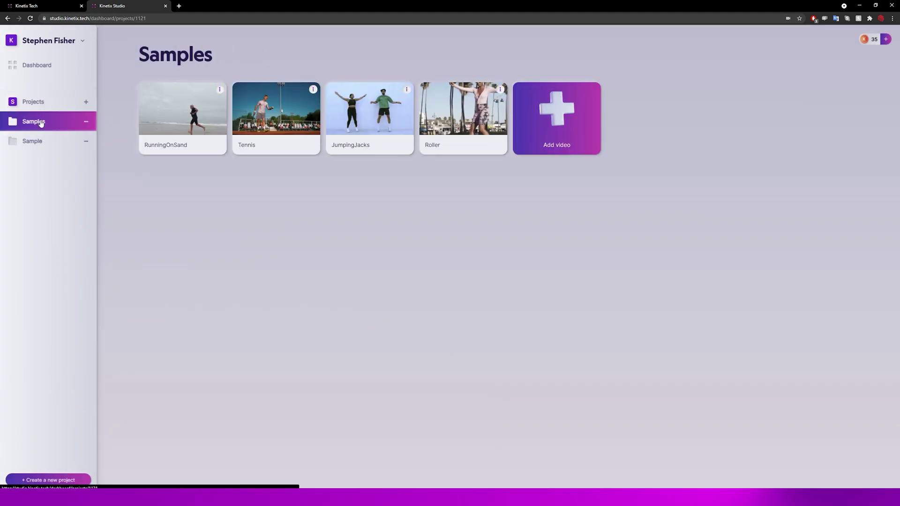
{"action": "left_click", "coordinate": [36, 142]}
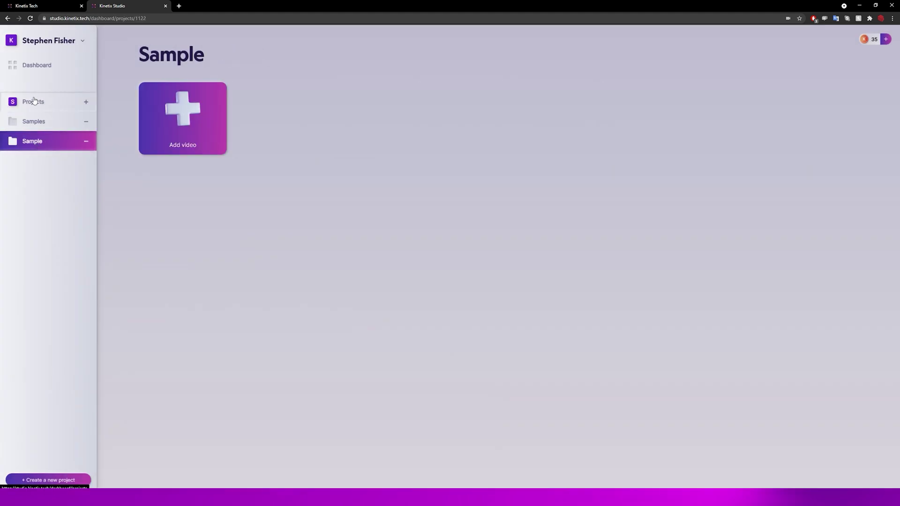
{"action": "left_click", "coordinate": [34, 100]}
{"action": "left_click", "coordinate": [35, 66]}
{"action": "left_click", "coordinate": [83, 41]}
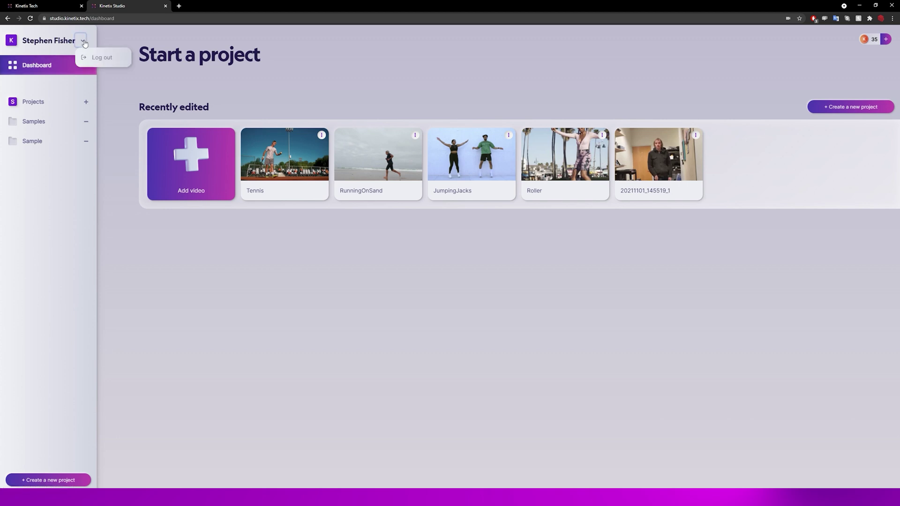
{"action": "left_click", "coordinate": [84, 42]}
- Switch to the Kinetix website and review its plan pricing page and the home page down to the 3D Models Marketplace section
{"action": "left_click", "coordinate": [43, 5]}
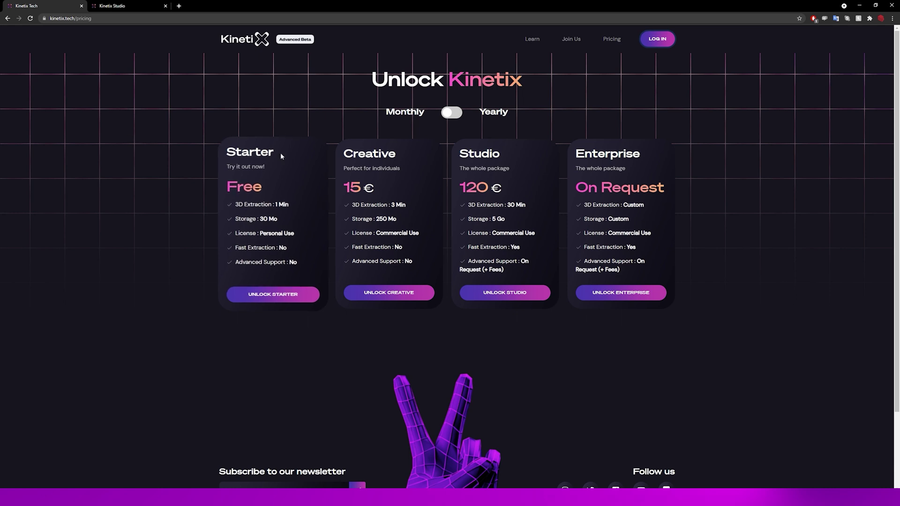
{"action": "scroll", "coordinate": [417, 354], "scroll_direction": "down", "scroll_amount": 2}
{"action": "scroll", "coordinate": [418, 352], "scroll_direction": "up", "scroll_amount": 2}
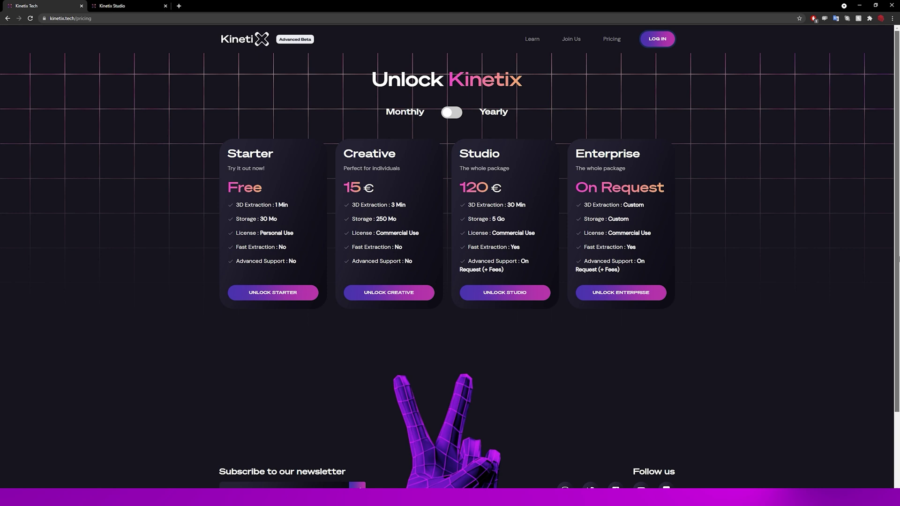
{"action": "left_click", "coordinate": [268, 45]}
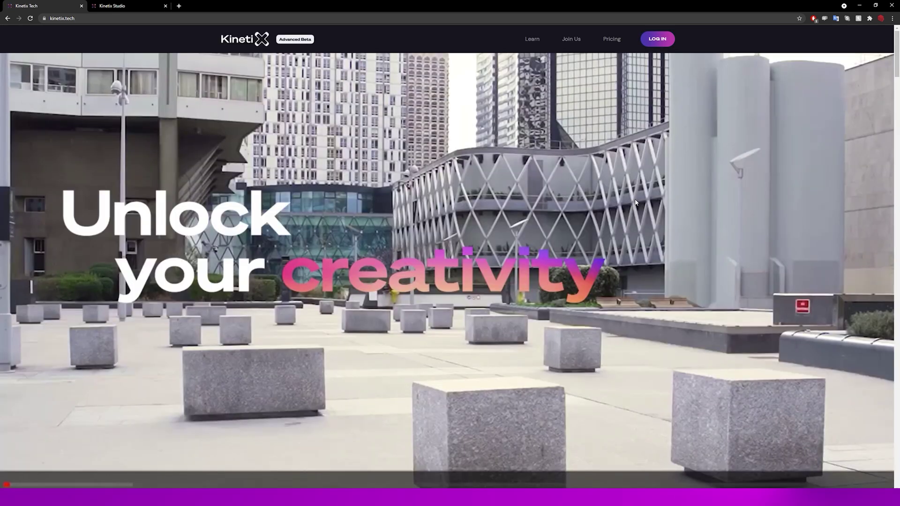
{"action": "scroll", "coordinate": [650, 260], "scroll_direction": "down", "scroll_amount": 10}
{"action": "scroll", "coordinate": [653, 234], "scroll_direction": "up", "scroll_amount": 2}
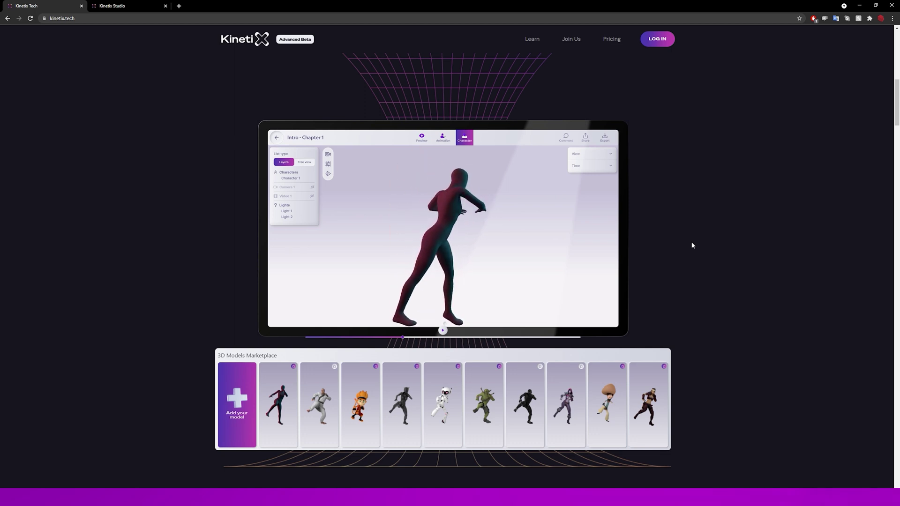
- Play the Roller project's animation in Kinetix Studio, viewing its Animation, Character and Preview modes, and return via the dashboard to the Kinetix website
{"action": "left_click", "coordinate": [117, 5]}
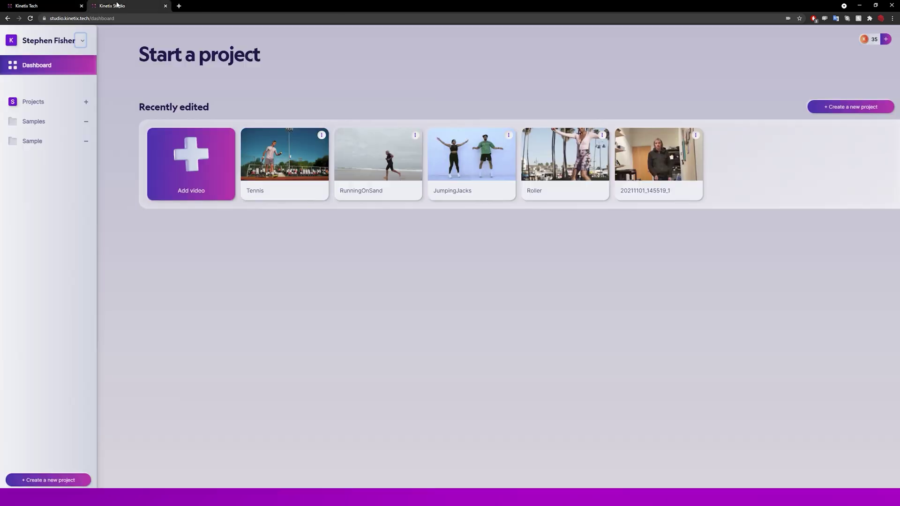
{"action": "left_click", "coordinate": [567, 161]}
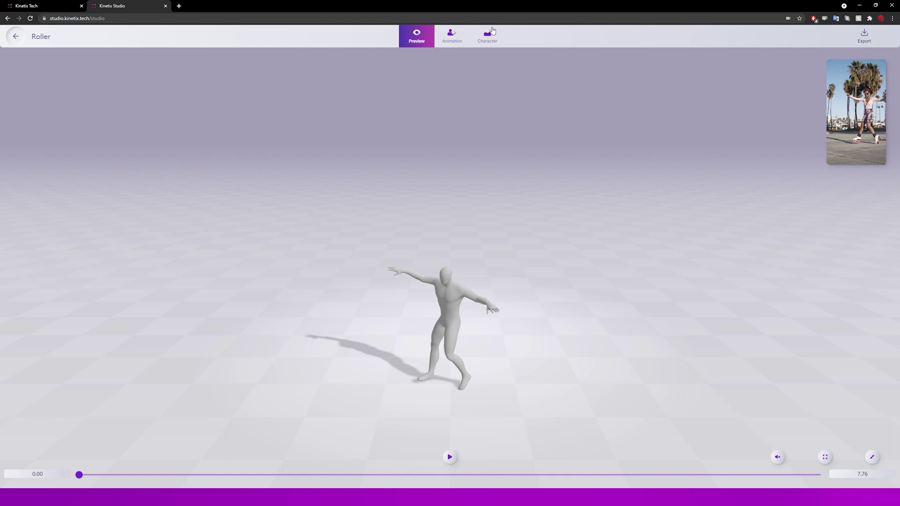
{"action": "left_click", "coordinate": [453, 34]}
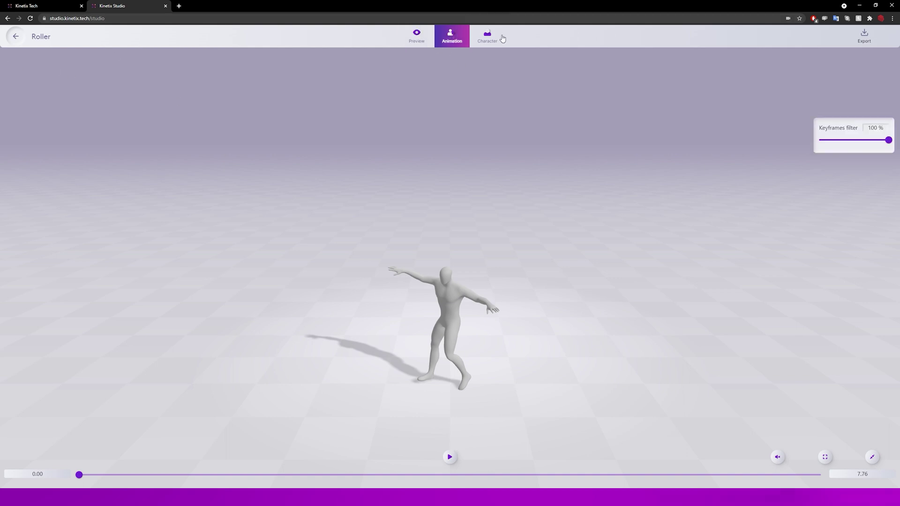
{"action": "left_click", "coordinate": [449, 457]}
{"action": "left_click", "coordinate": [486, 37]}
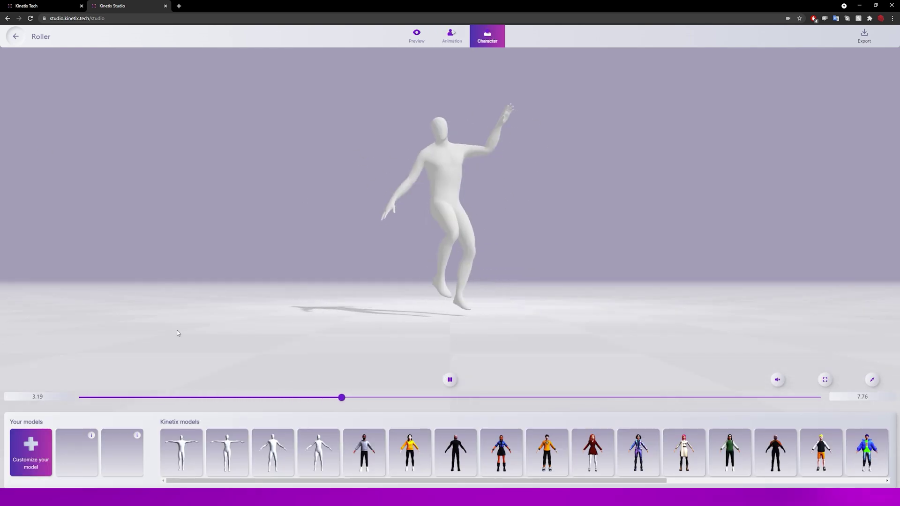
{"action": "left_click", "coordinate": [417, 35]}
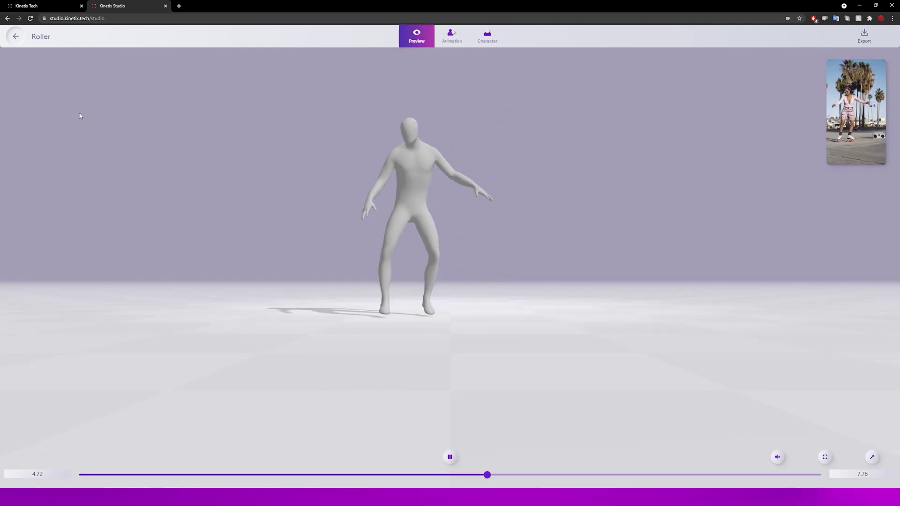
{"action": "left_click", "coordinate": [15, 36]}
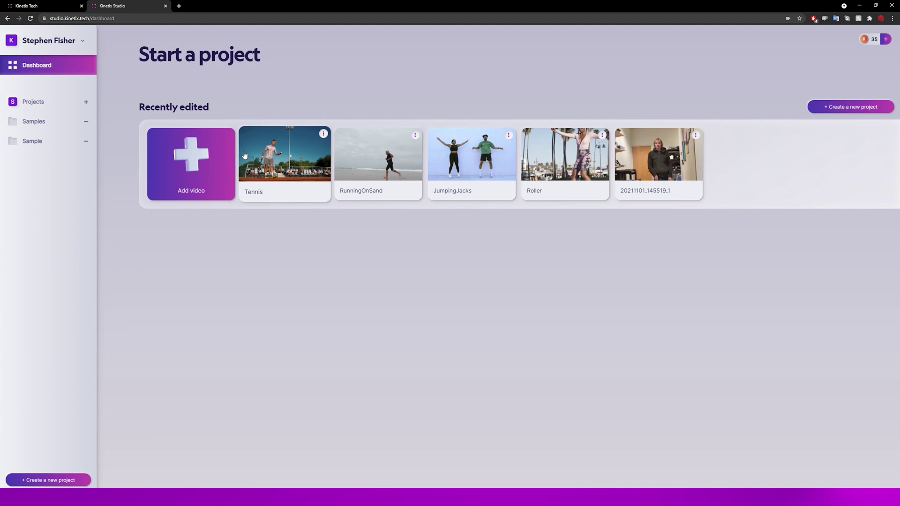
{"action": "left_click", "coordinate": [61, 6]}
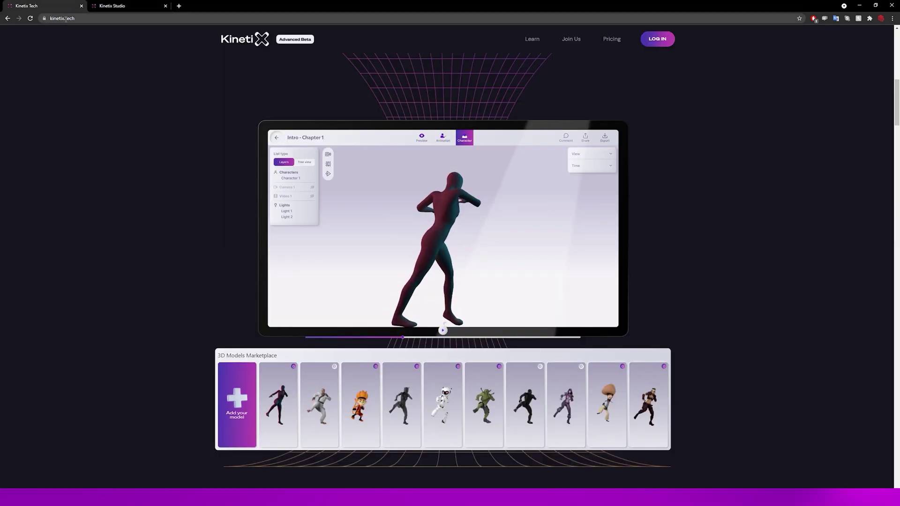